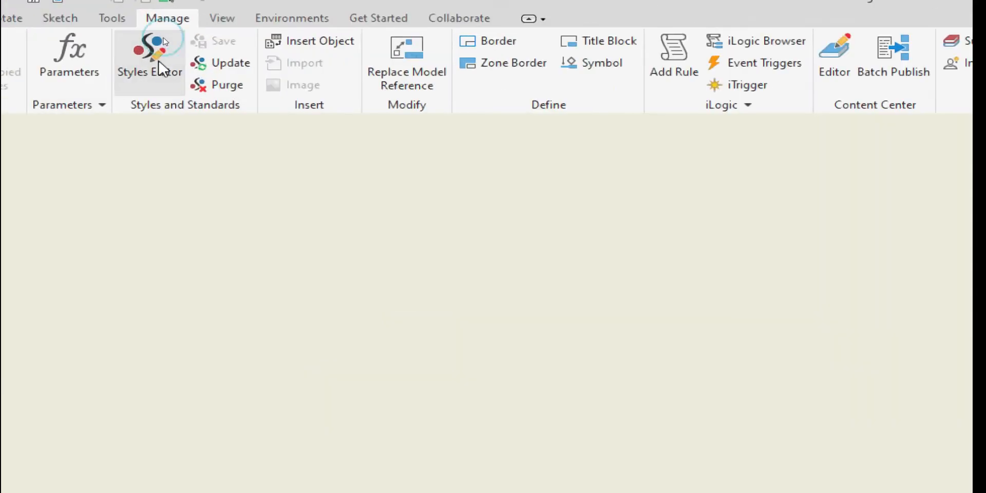
Export the Ainuna (ISO) standard as a style definition file named Ainuna Mata in the Documents folder
right_click(208, 32)
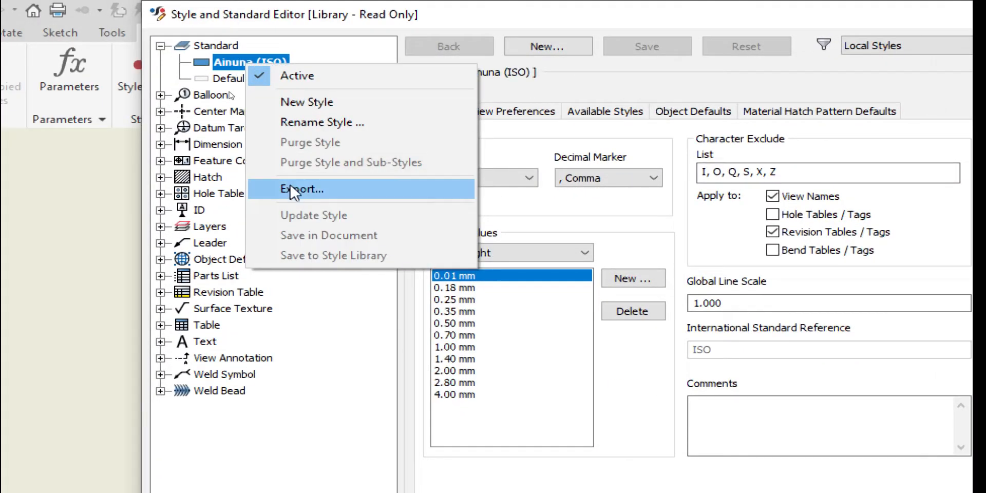
click(301, 189)
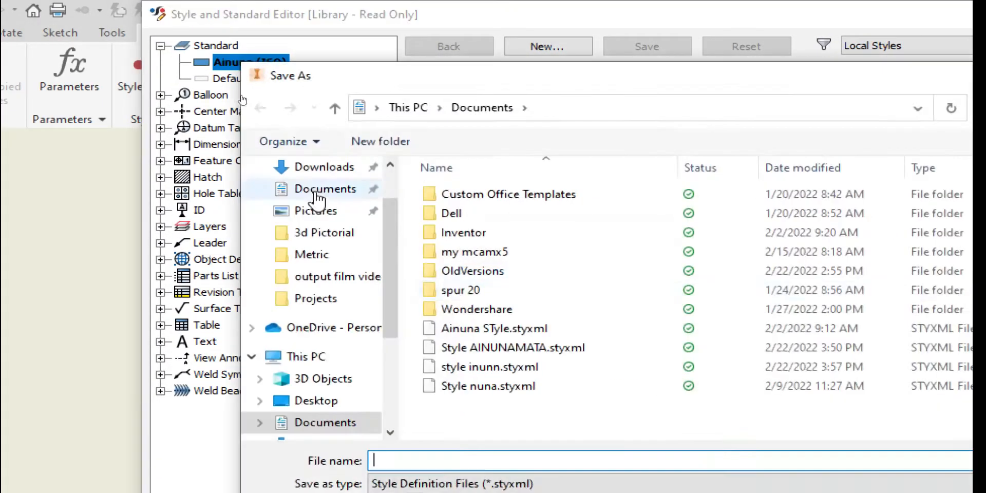
text(Ainuna Mata)
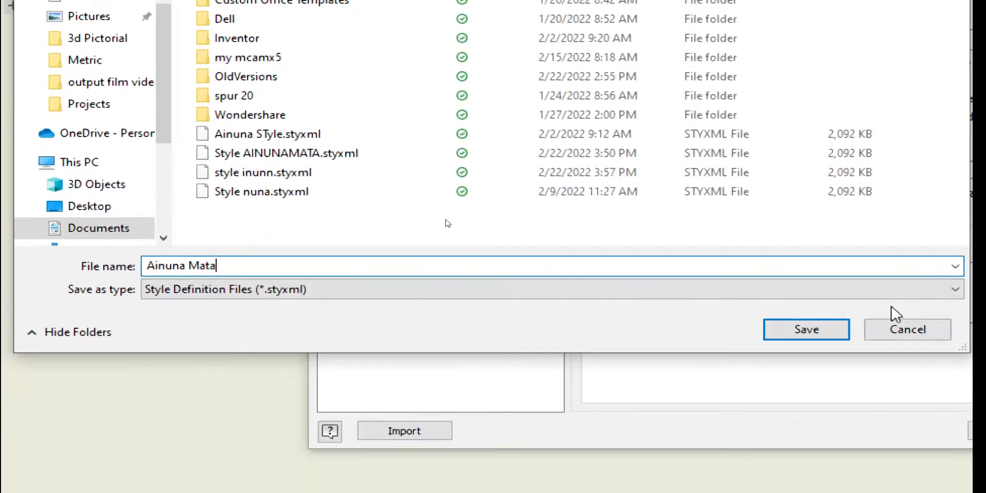
click(805, 328)
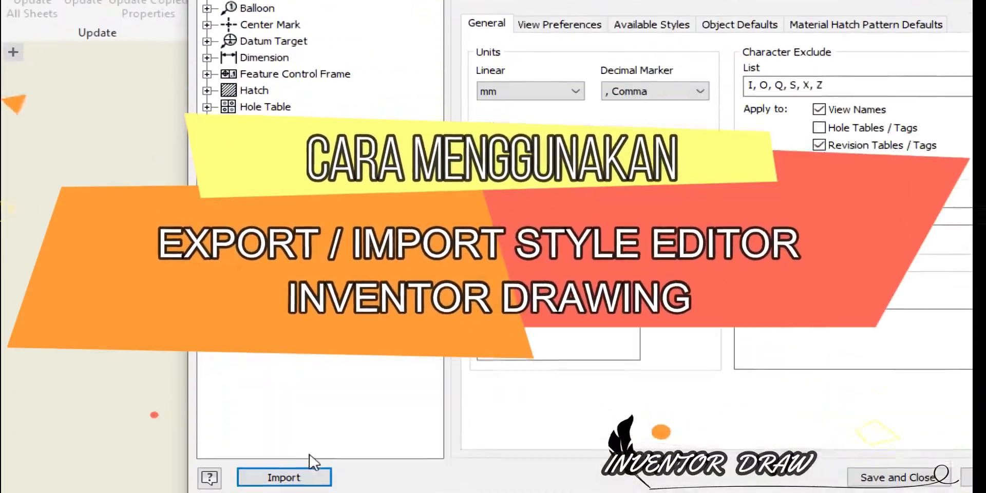
Import the style definition file Ainuna STyle.styxml into the drawing's styles
click(281, 379)
text(Ainuna STyle.styxml)
click(805, 398)
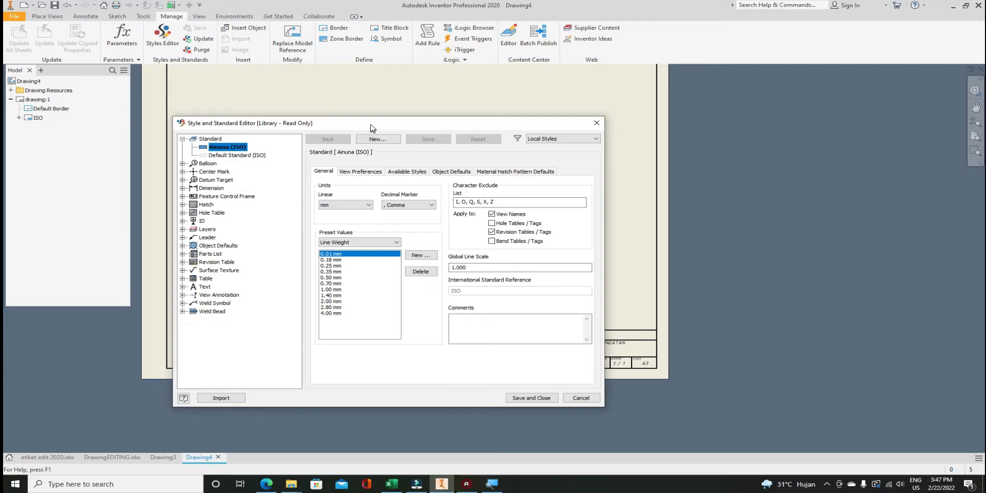
Set Ainuna (ISO) as the drawing's active standard
drag(258, 124, 294, 102)
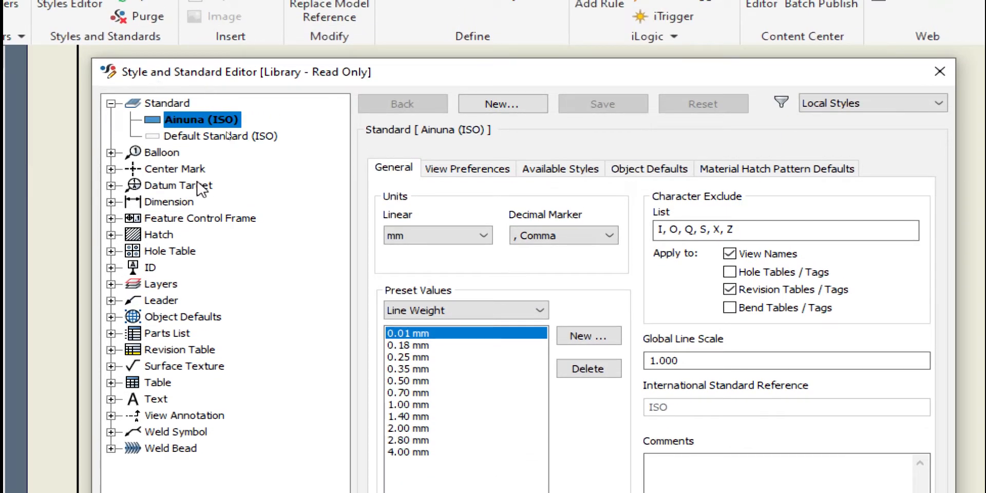
right_click(193, 118)
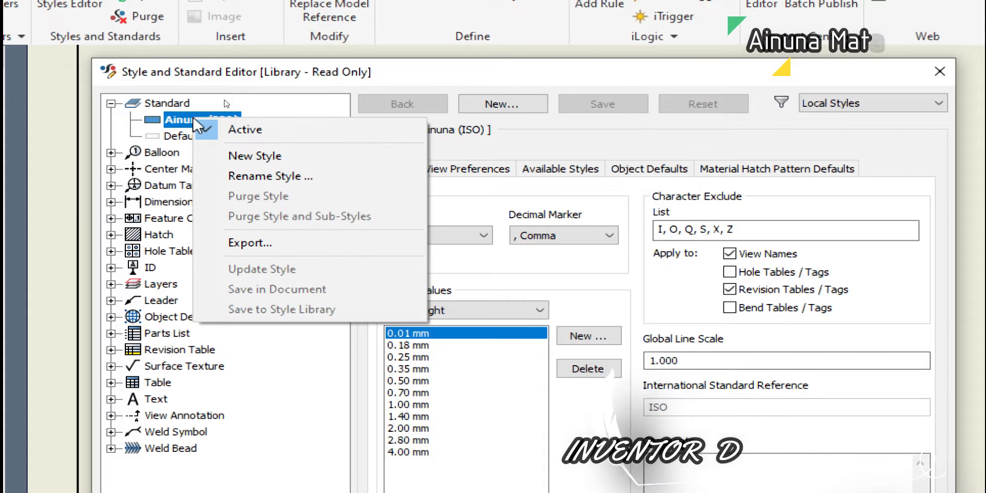
click(246, 129)
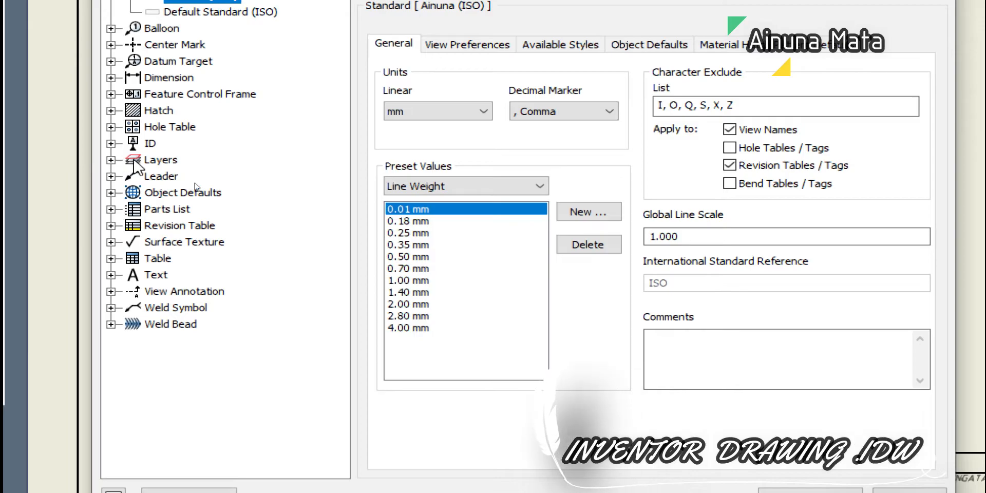
Examine the layer styles, checking the line type and line weight of each layer in the list
click(111, 160)
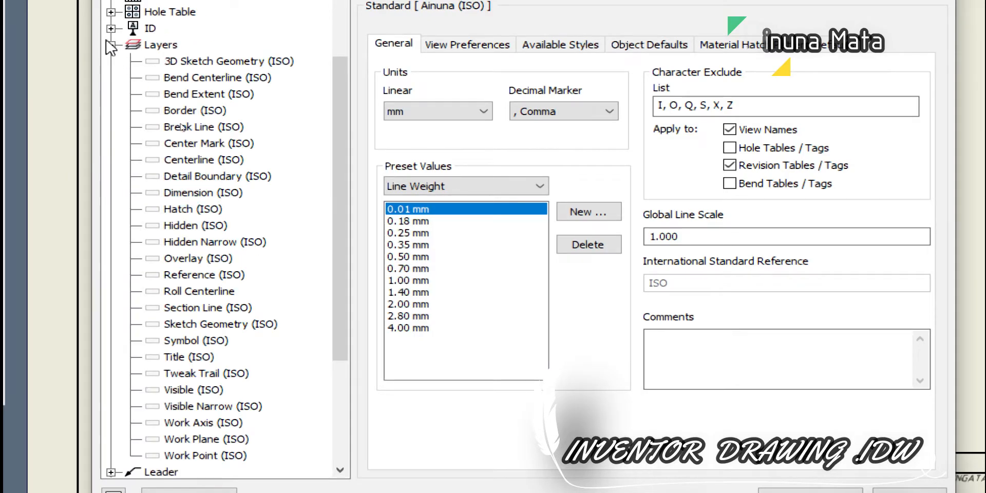
click(111, 45)
click(148, 161)
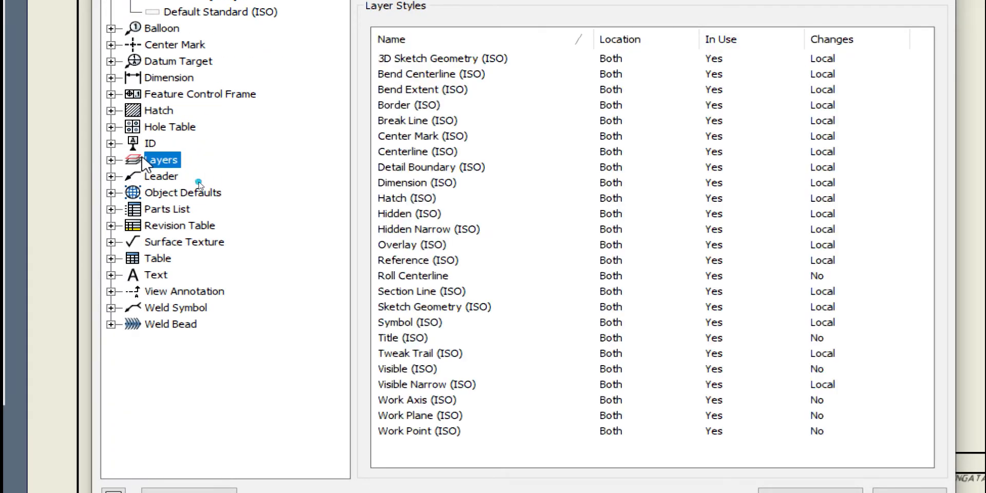
double_click(446, 136)
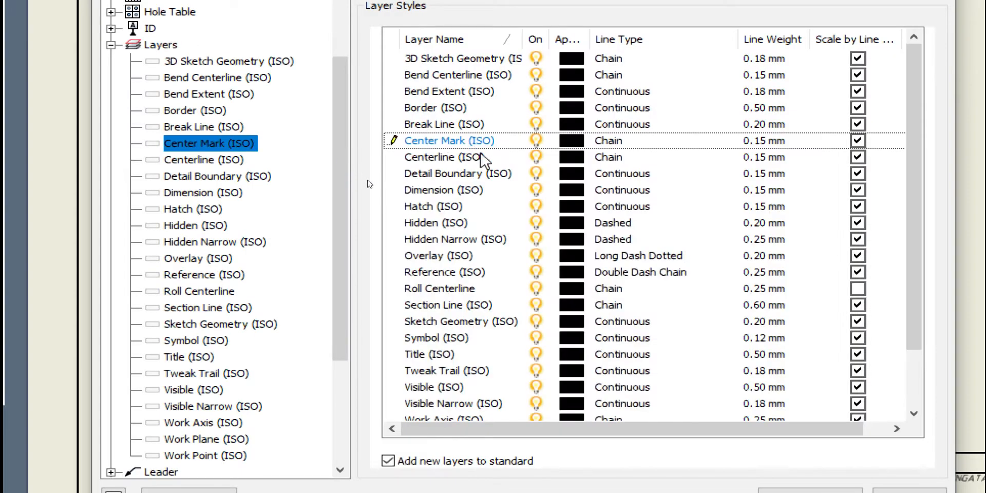
scroll(723, 407, down, 1)
scroll(722, 404, up, 2)
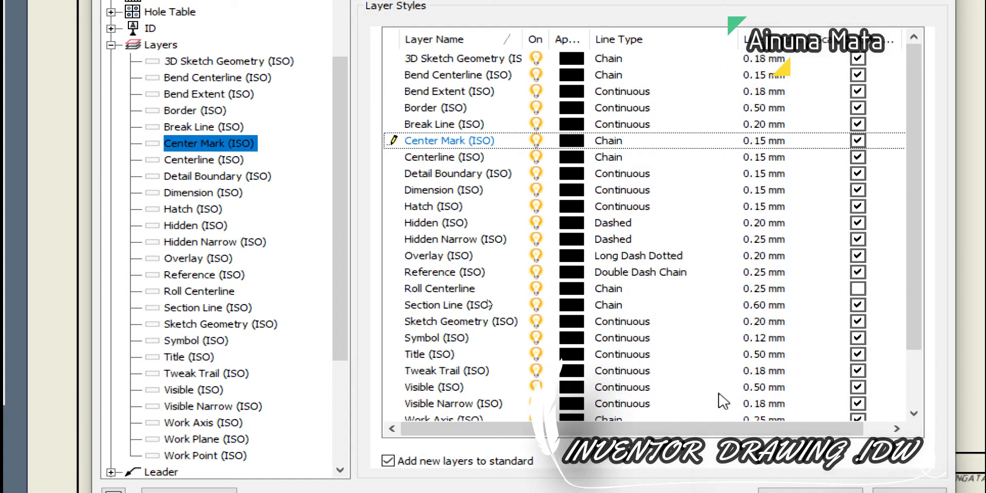
scroll(503, 234, down, 2)
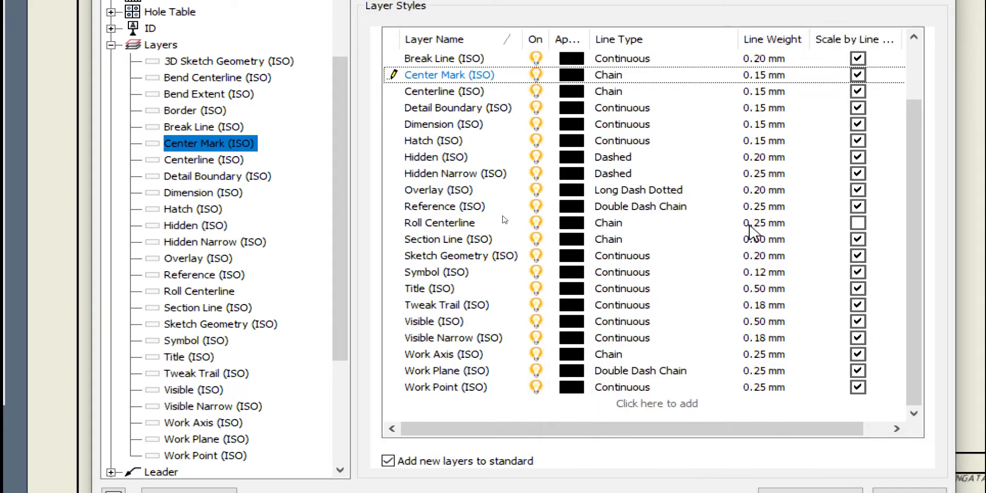
scroll(503, 219, up, 2)
scroll(505, 219, down, 2)
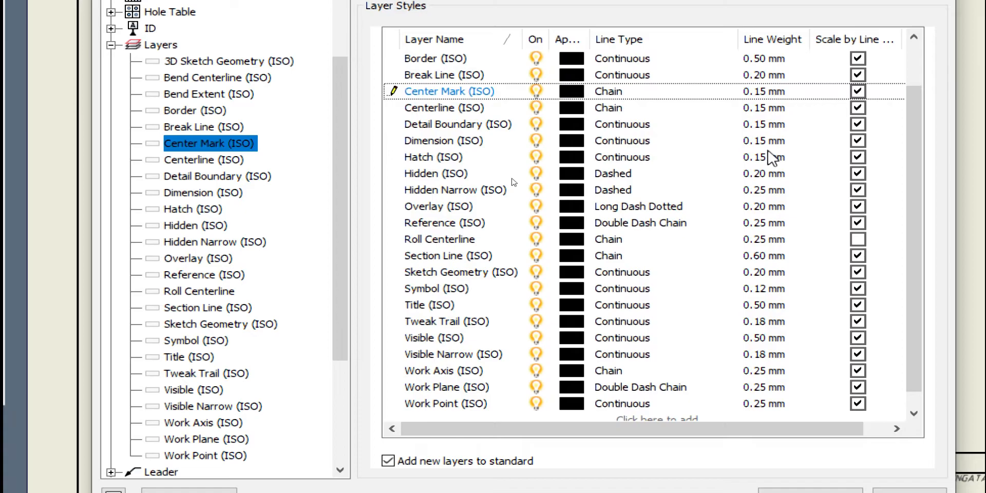
scroll(512, 178, up, 1)
scroll(505, 202, down, 2)
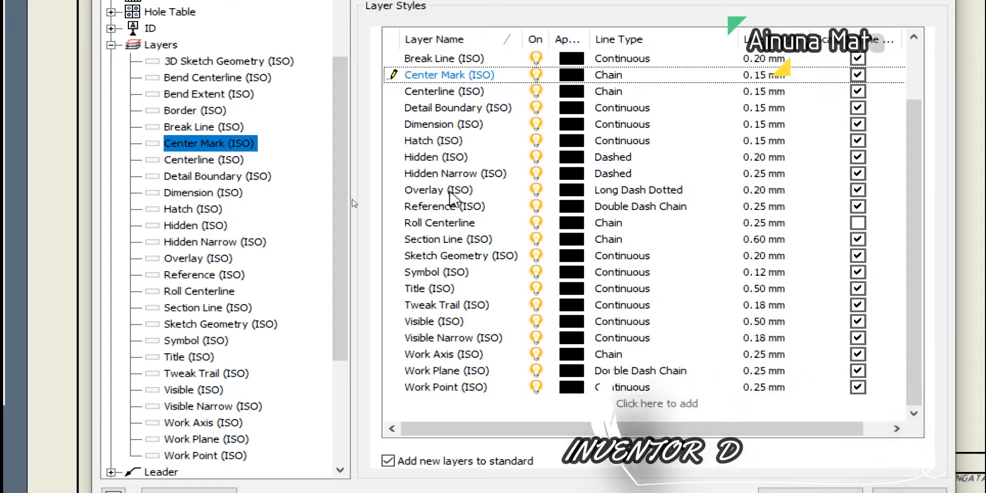
scroll(454, 210, up, 1)
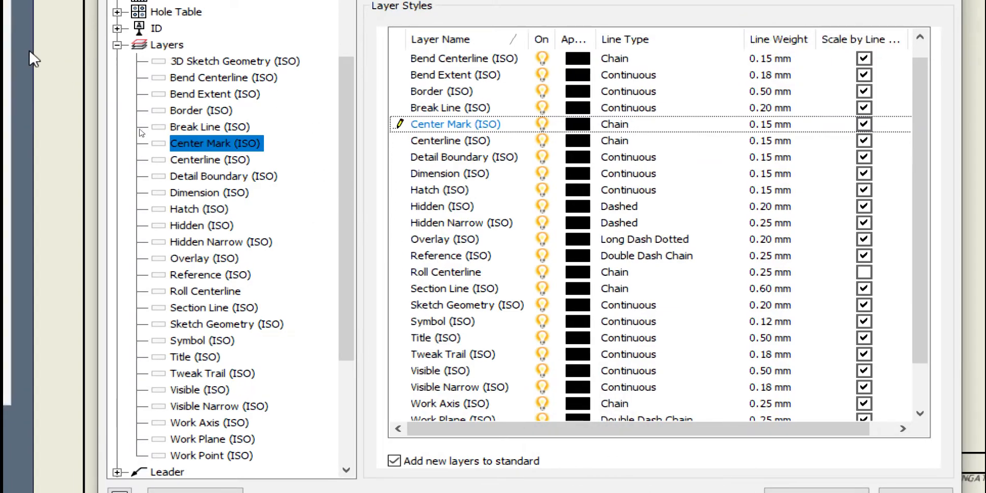
click(110, 45)
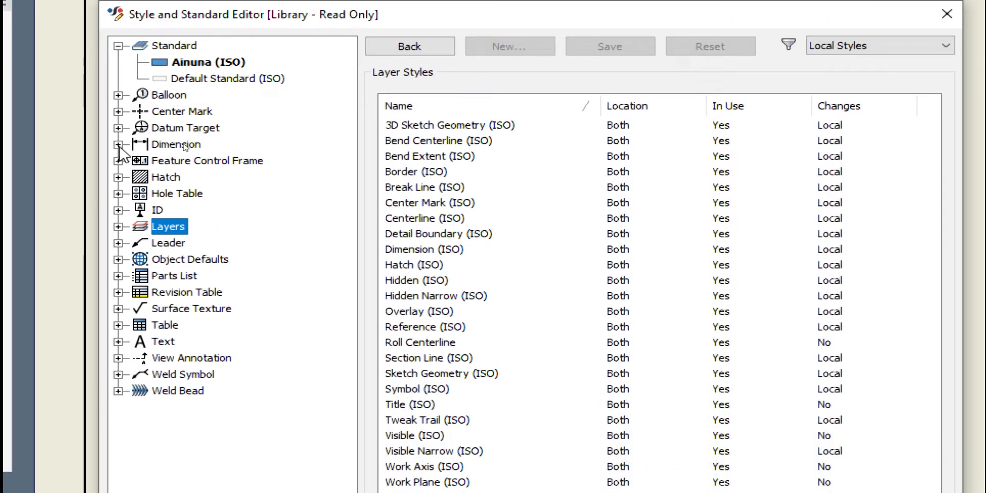
Review the units settings of the Default (ISO) dimension style
click(119, 144)
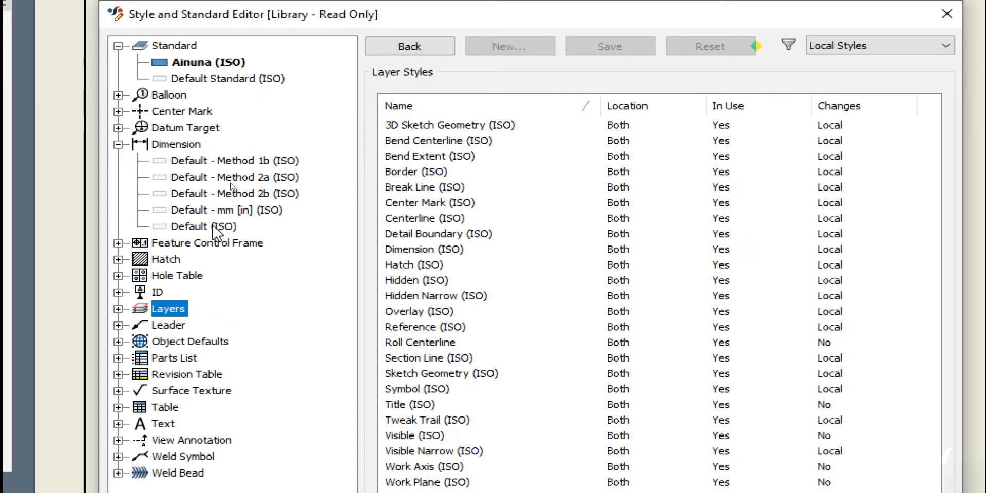
click(213, 227)
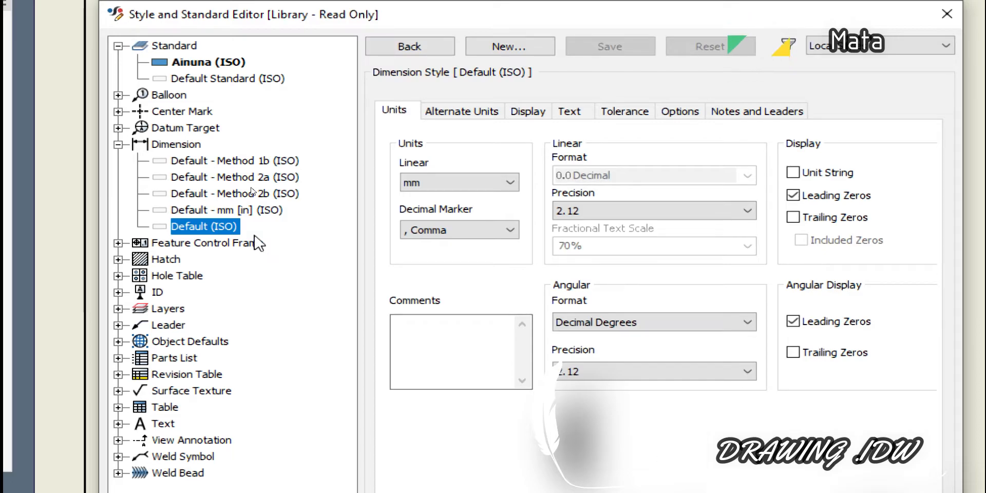
click(121, 144)
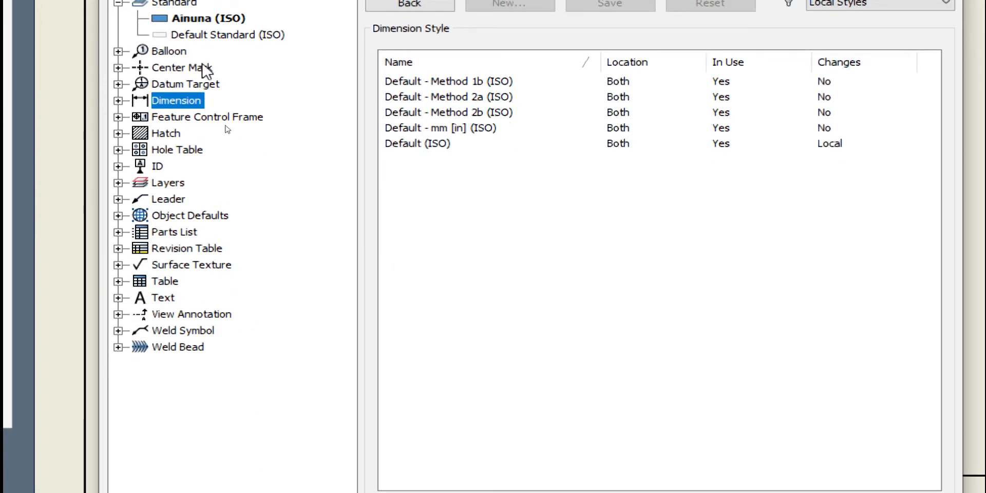
Start exporting the Ainuna (ISO) standard and name the style definition file Style AINUNAMATA
click(205, 21)
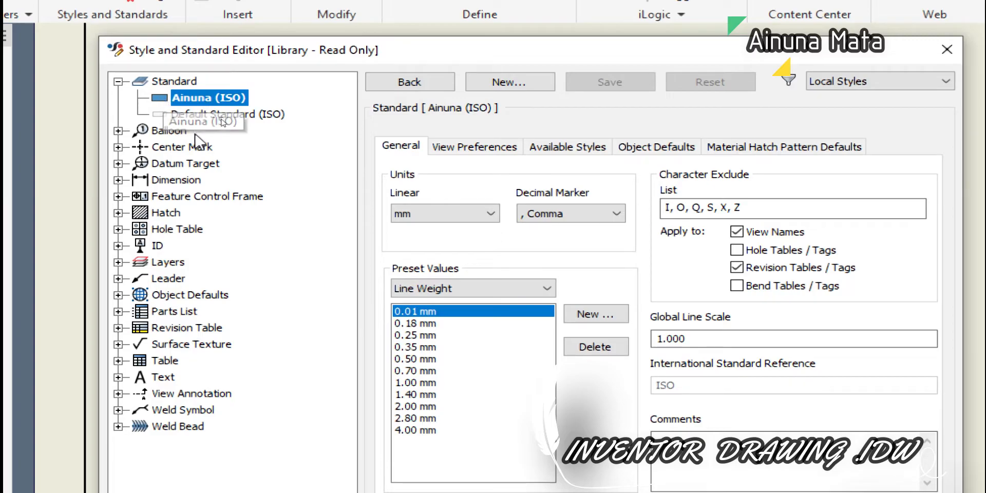
right_click(189, 97)
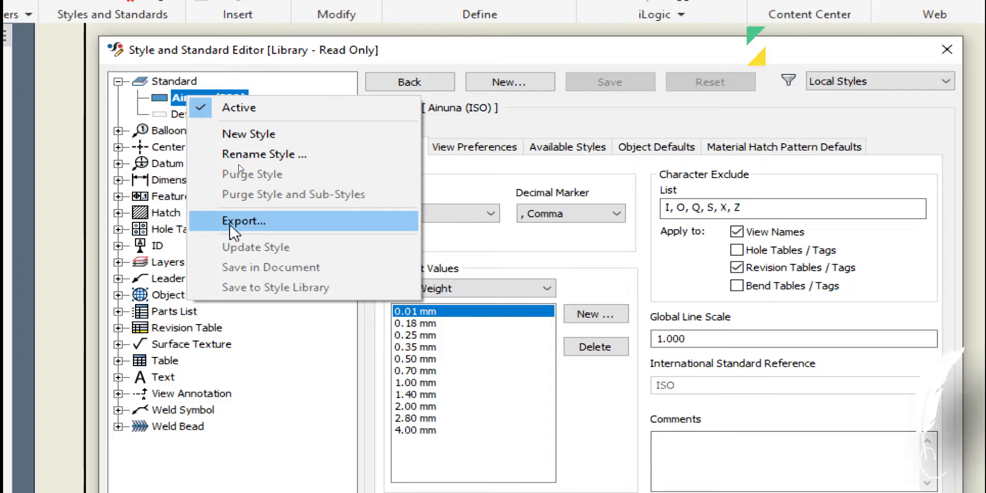
click(268, 222)
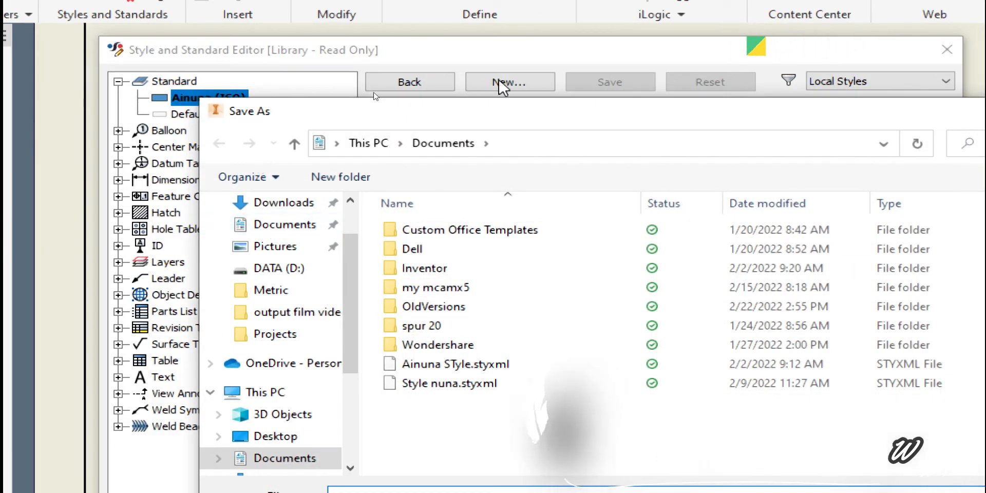
drag(502, 122, 352, 44)
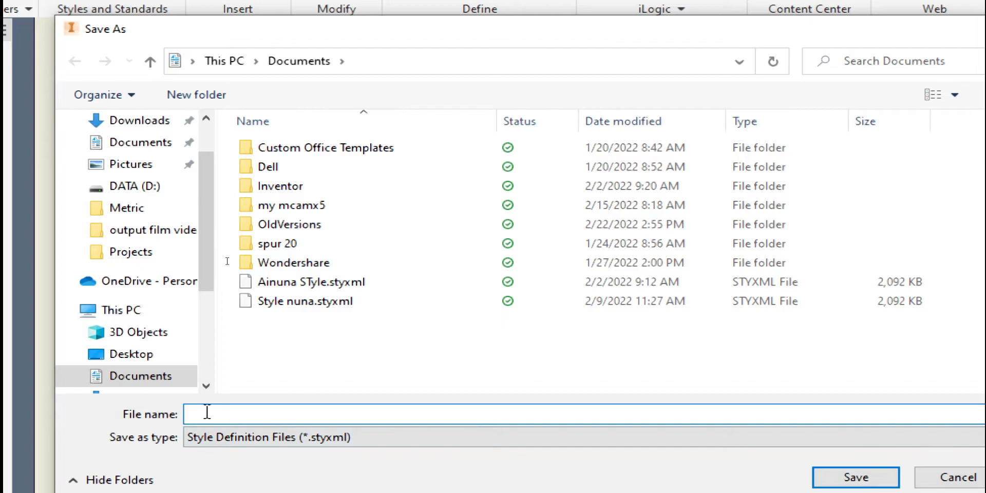
text(Sty)
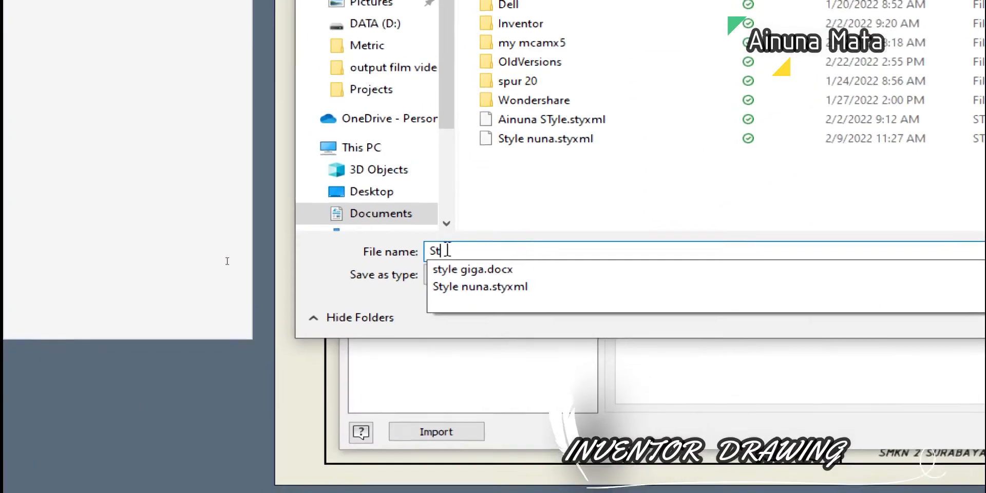
text(le )
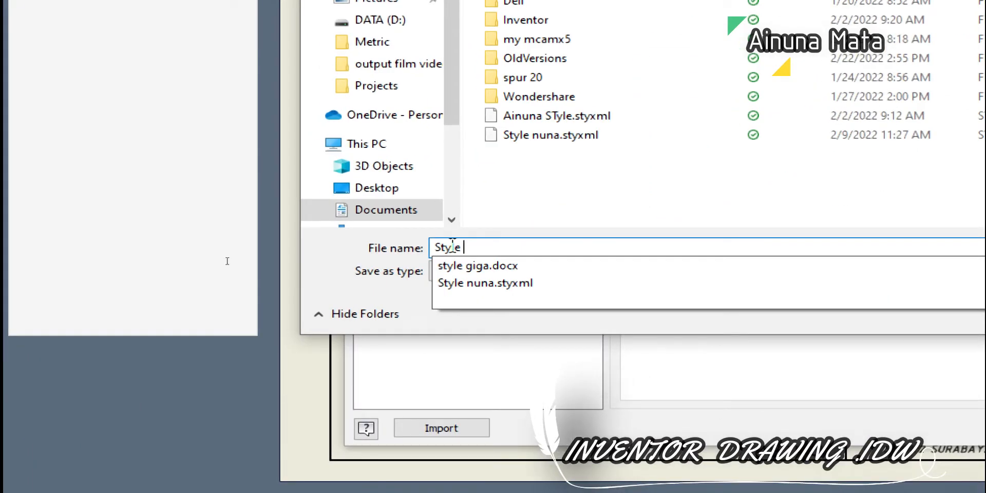
text(AINUNAMATA)
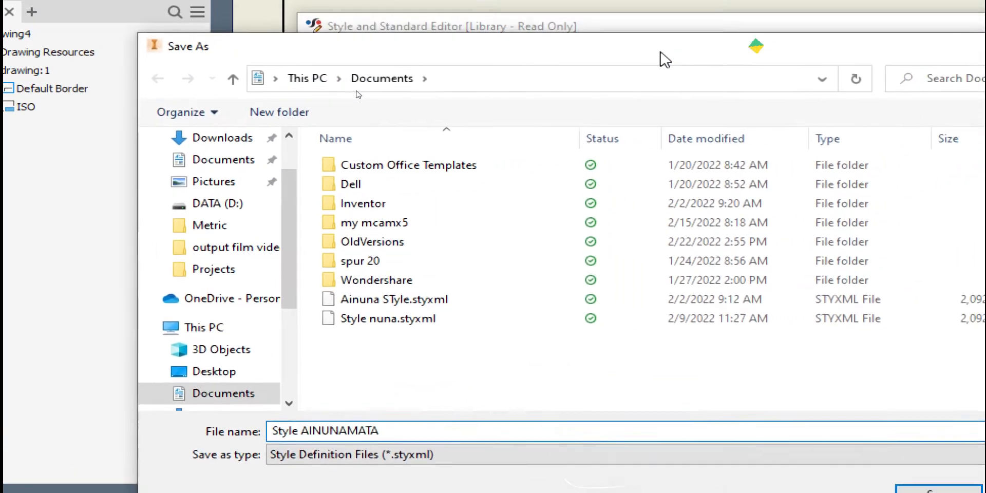
Compare the DATA (D:) and Documents locations and choose Documents as the export file's save folder
drag(665, 59, 570, 39)
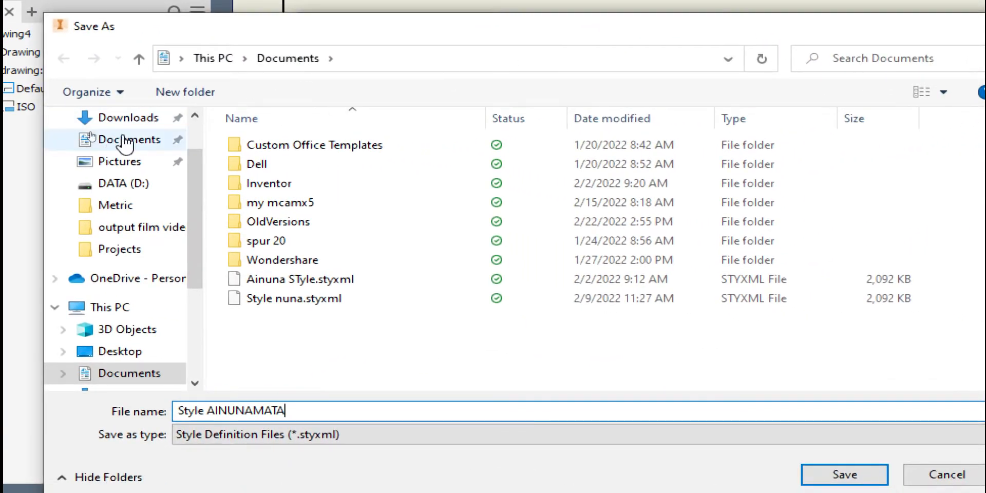
drag(195, 276, 200, 301)
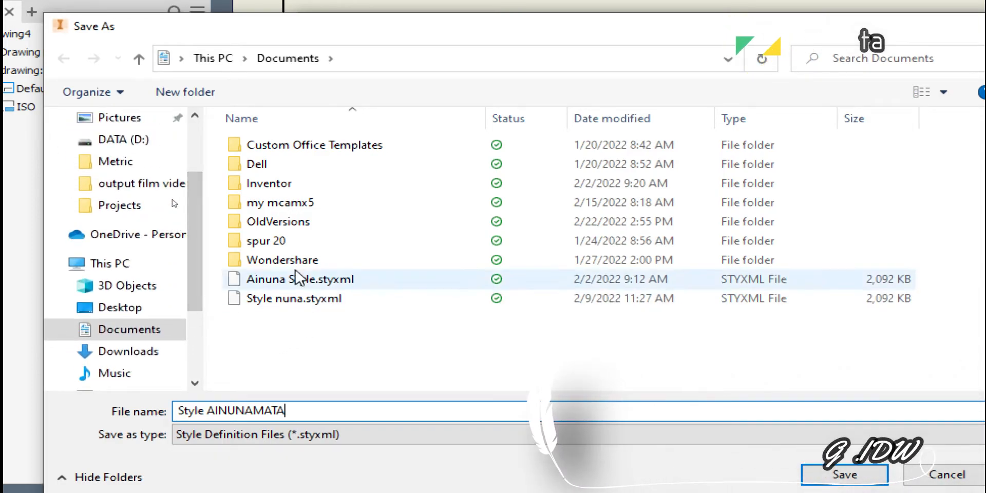
drag(191, 251, 194, 302)
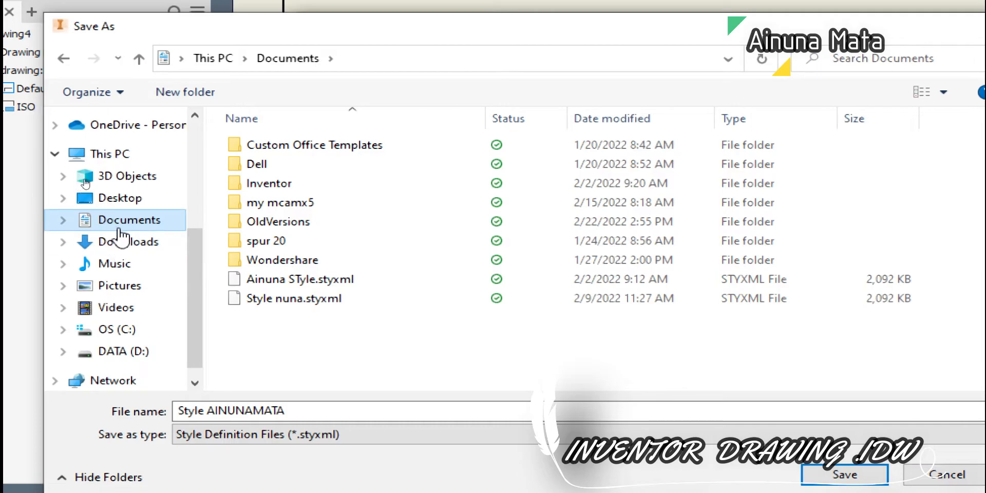
click(123, 357)
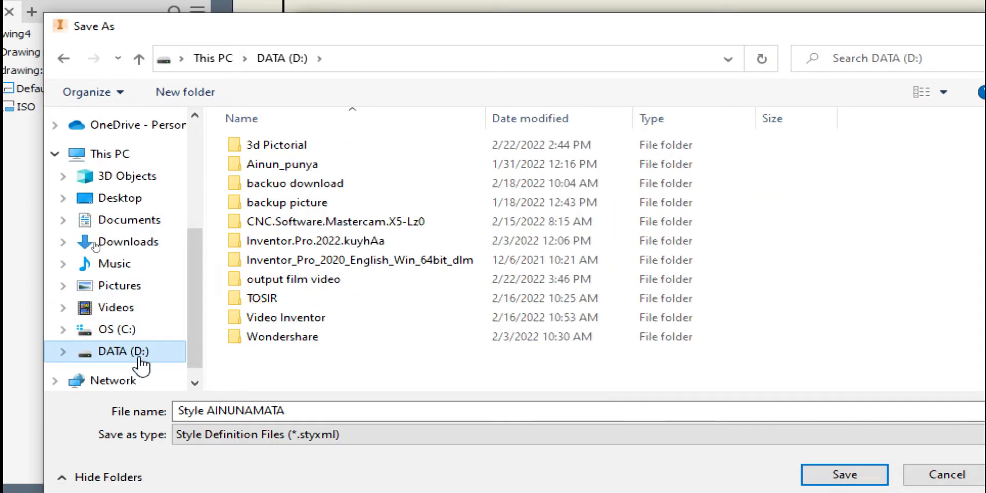
click(124, 222)
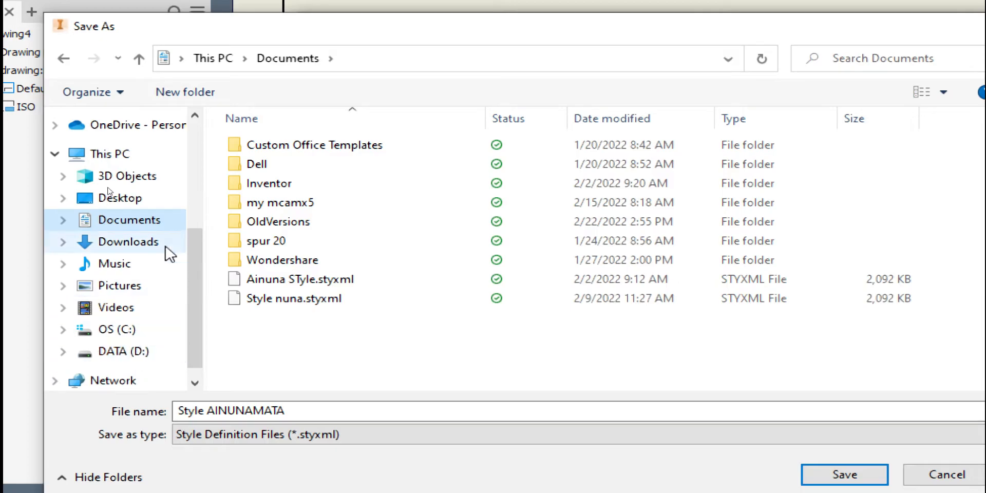
click(111, 354)
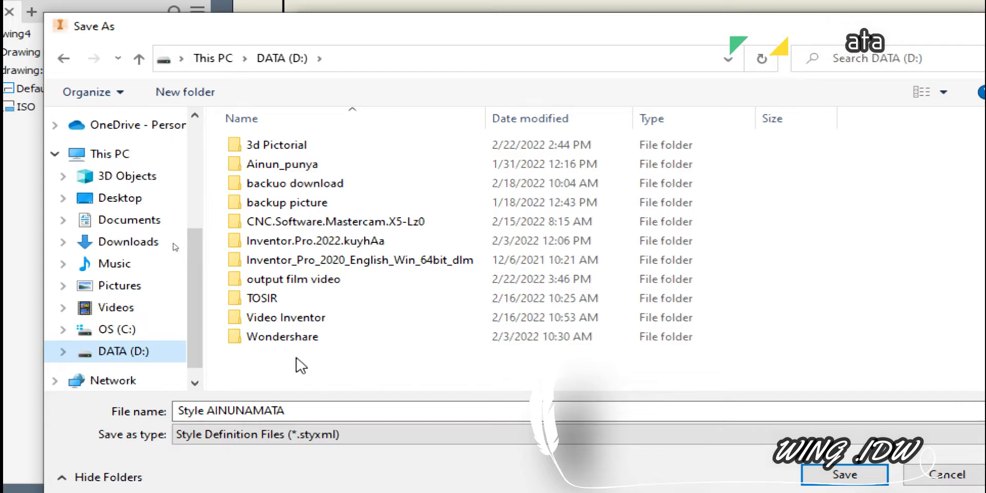
click(121, 229)
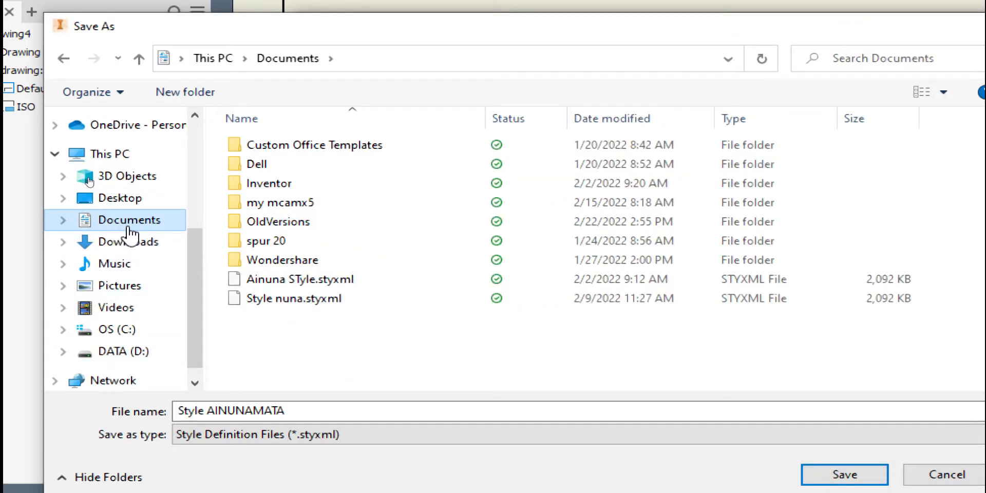
click(185, 412)
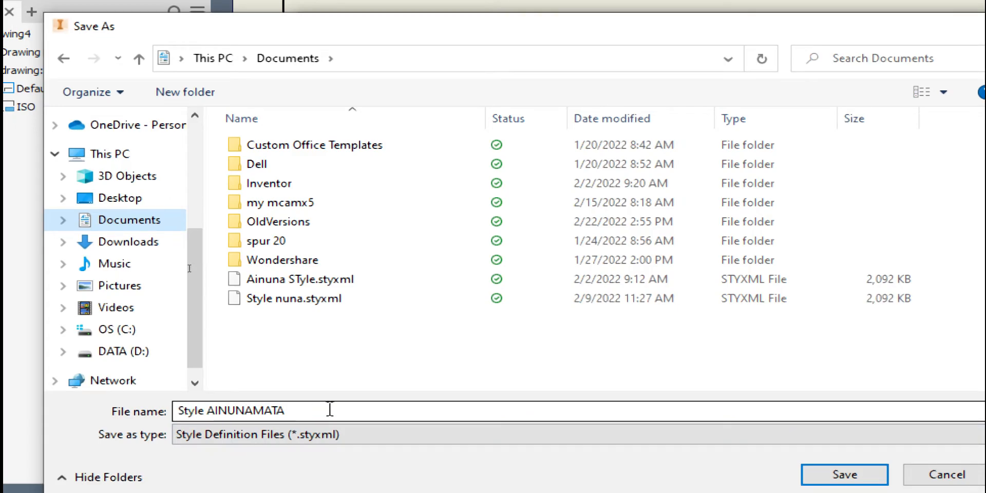
Save the style definition file Style AINUNAMATA in Documents and leave the Style and Standard Editor
click(842, 474)
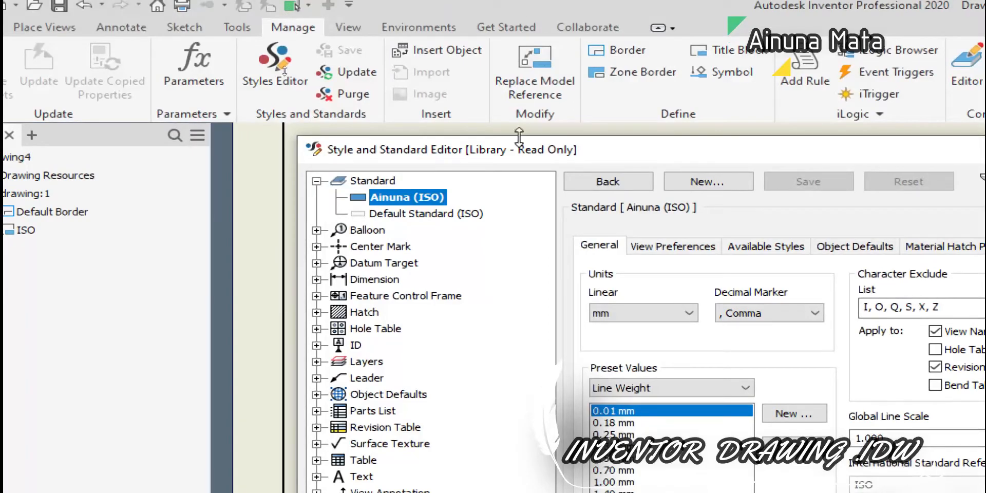
drag(519, 136, 301, 22)
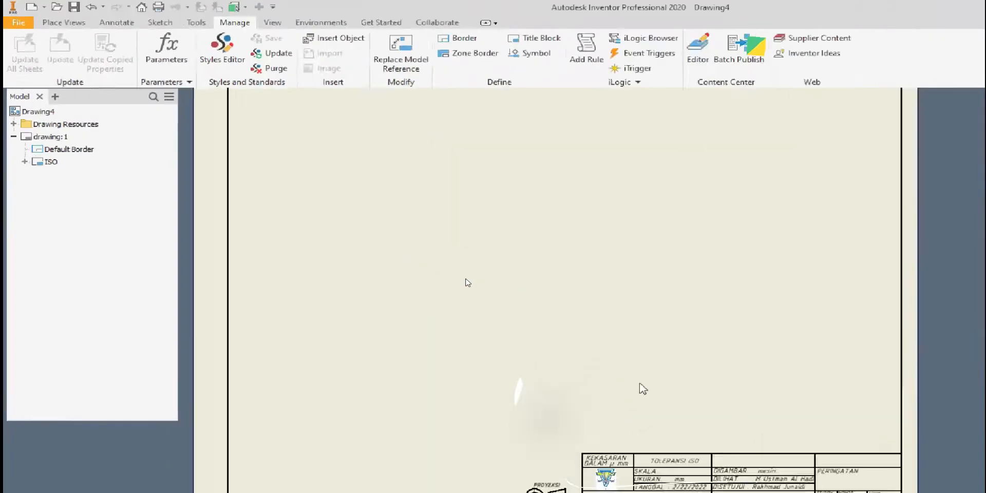
Examine the sheet's title block, including its text fields, logo and projection symbol
scroll(450, 341, down, 5)
scroll(450, 352, up, 10)
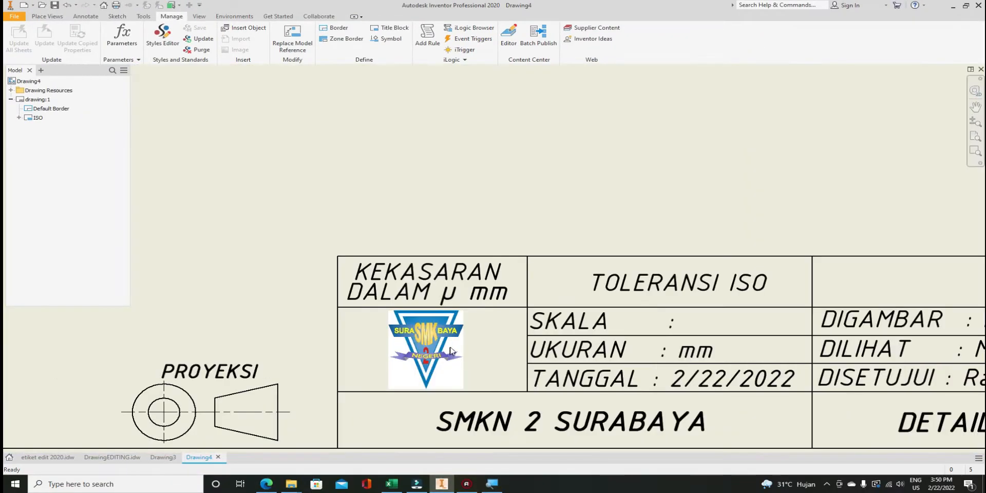
scroll(588, 362, down, 3)
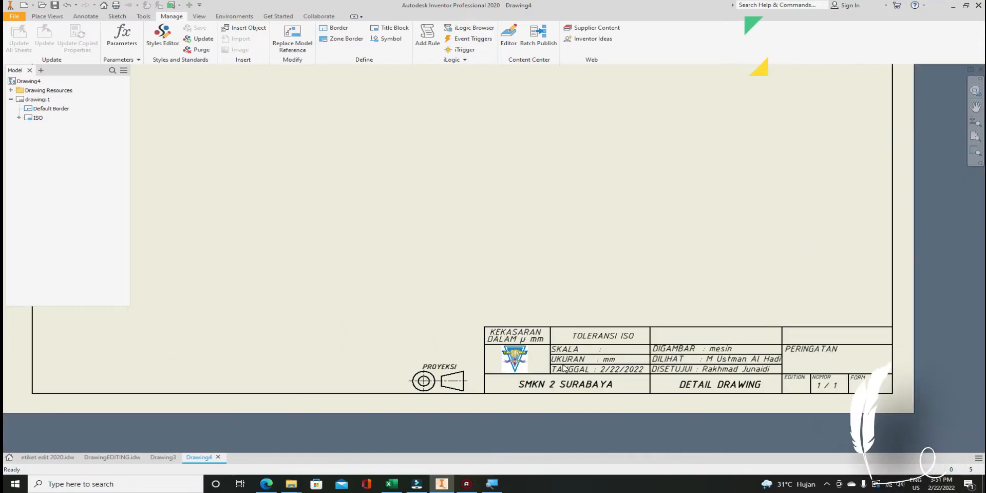
scroll(596, 366, up, 2)
scroll(416, 365, down, 2)
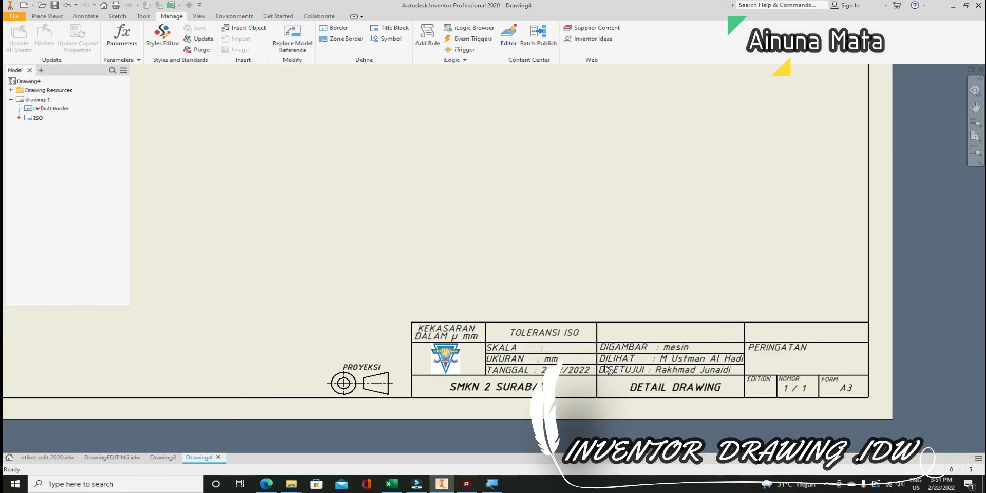
scroll(654, 368, down, 3)
scroll(623, 381, up, 4)
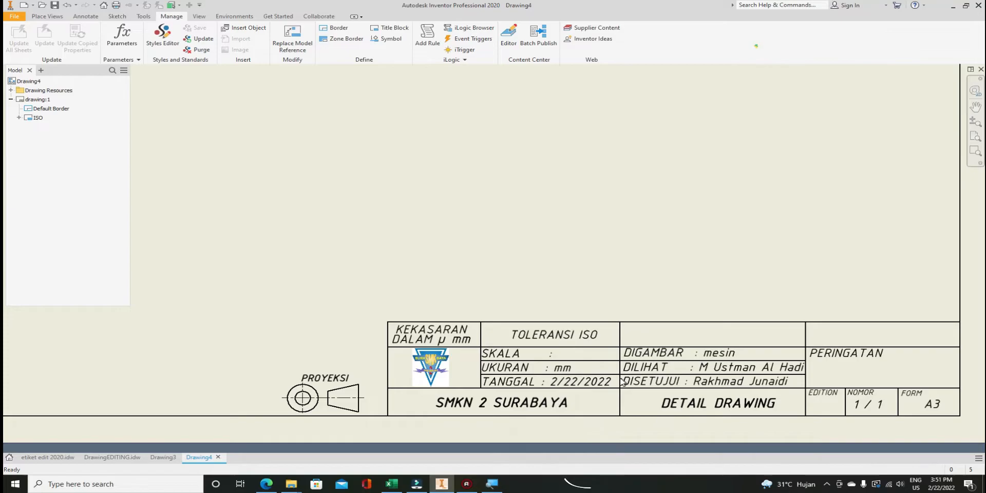
scroll(706, 422, down, 3)
scroll(526, 406, up, 4)
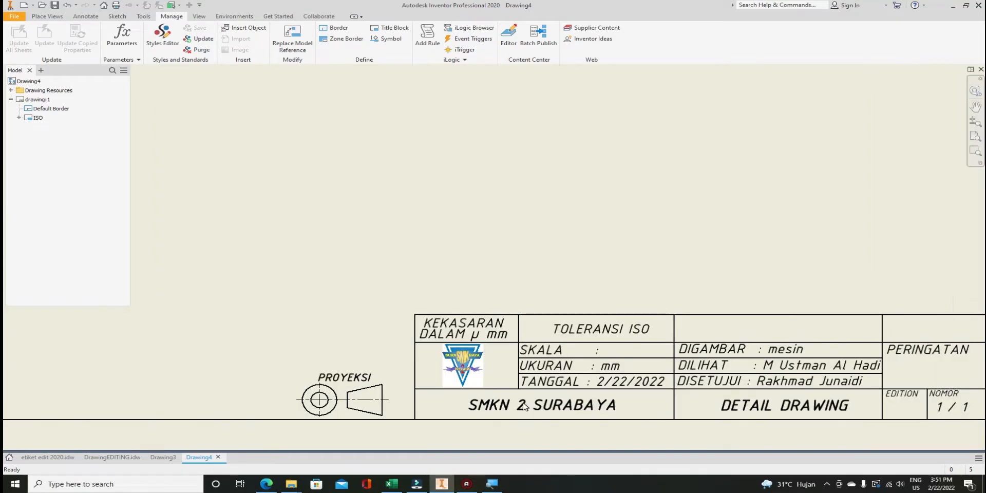
scroll(622, 410, down, 3)
scroll(618, 413, up, 3)
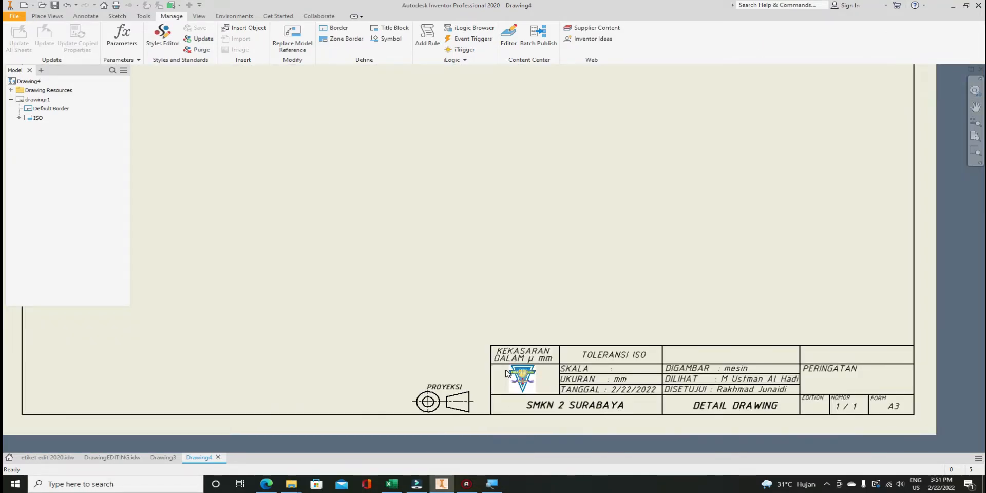
scroll(333, 345, down, 1)
Start a base view and browse for the part file it shows
click(55, 17)
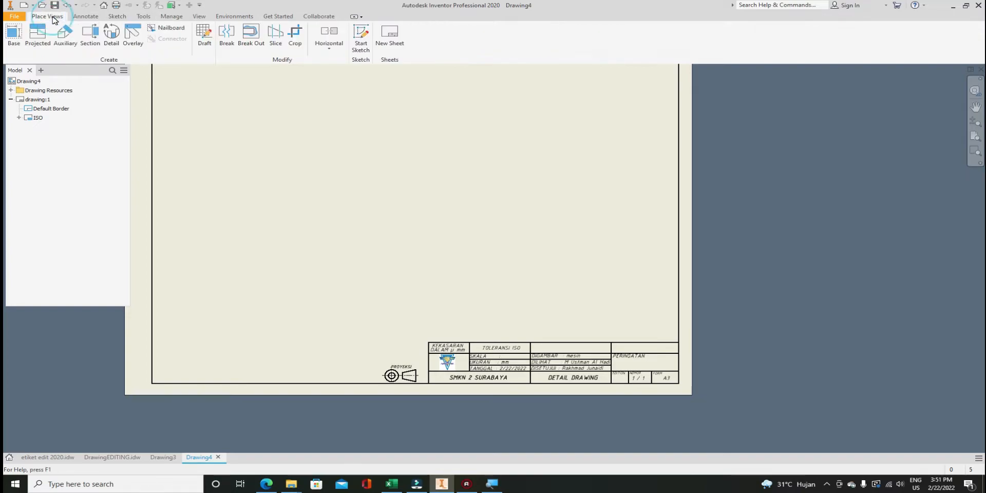
click(14, 33)
click(184, 110)
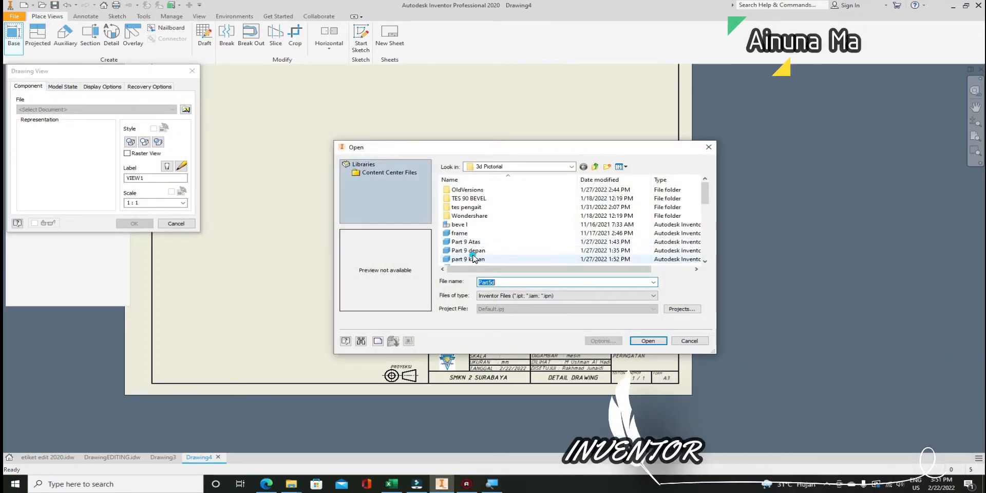
click(473, 258)
click(646, 341)
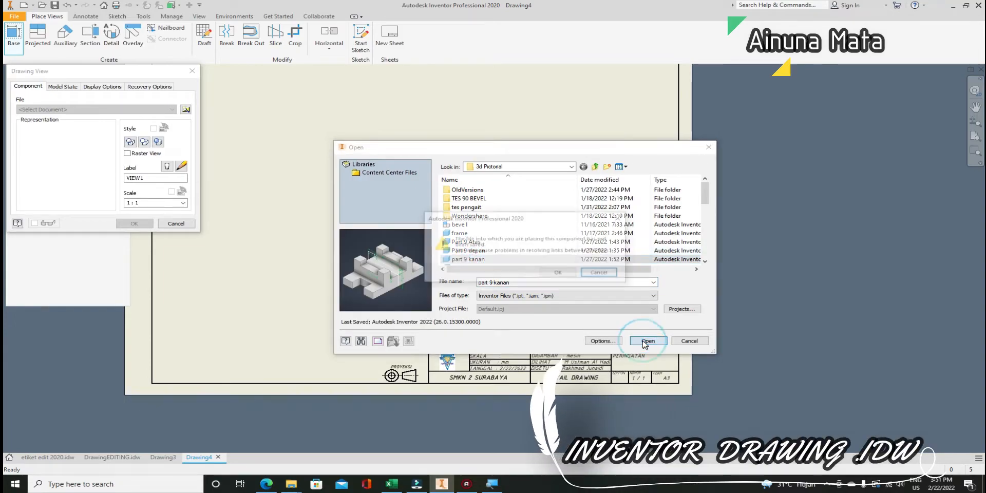
click(600, 273)
Load Part5 from the 3d Pictorial folder as the base view's model, accepting the prompts about the file location
scroll(461, 245, down, 2)
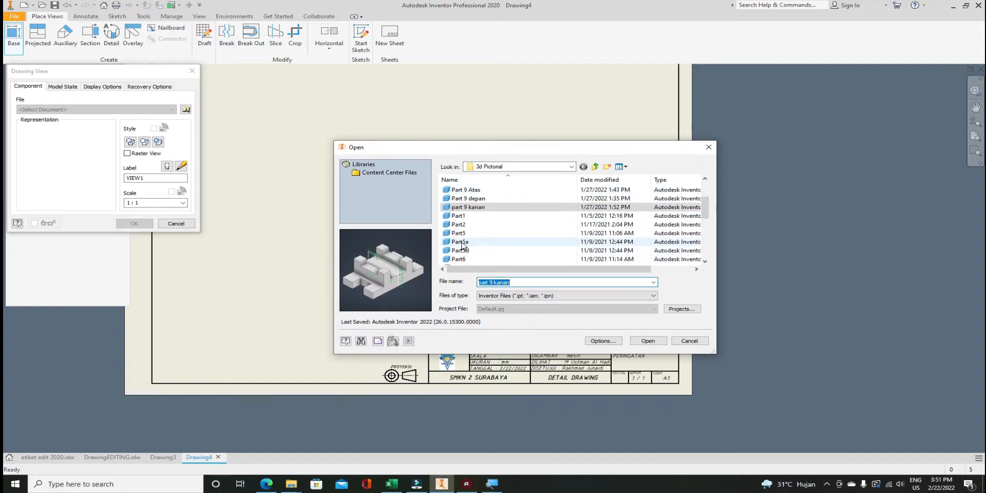
click(460, 234)
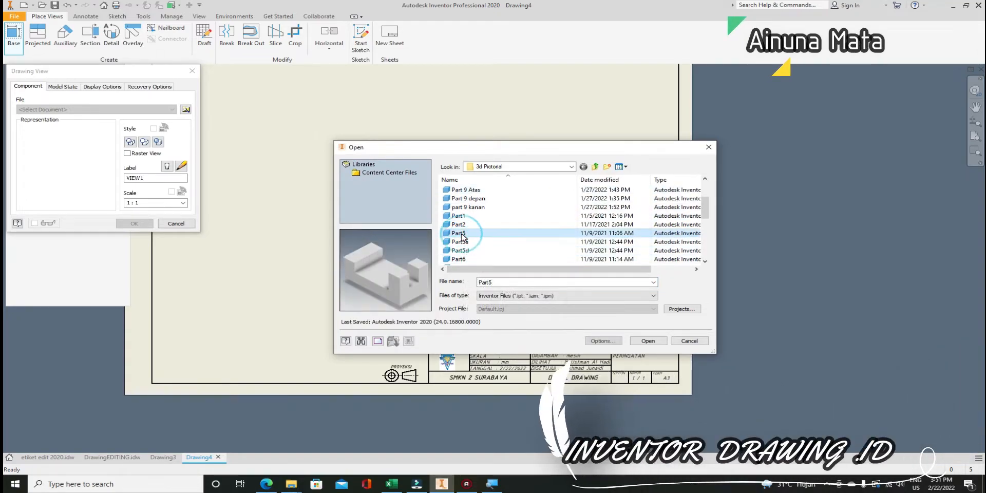
click(643, 343)
click(559, 273)
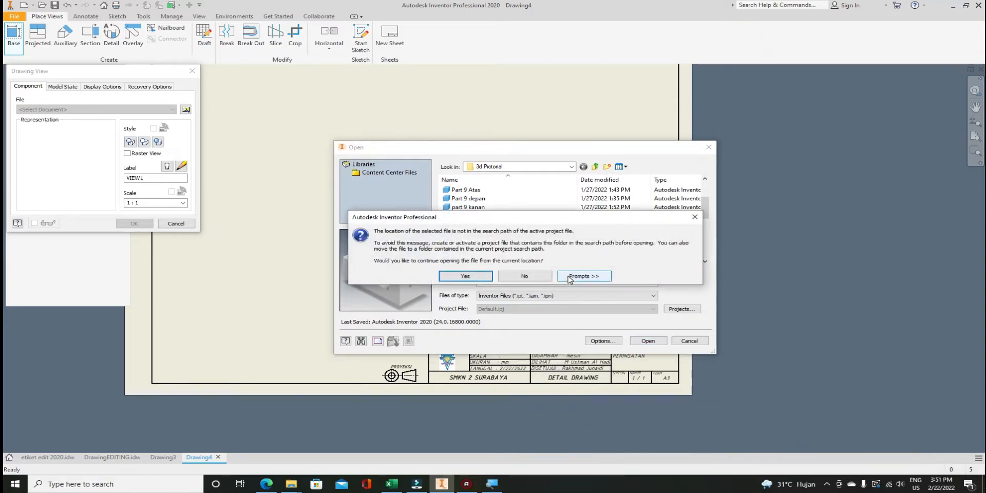
click(467, 276)
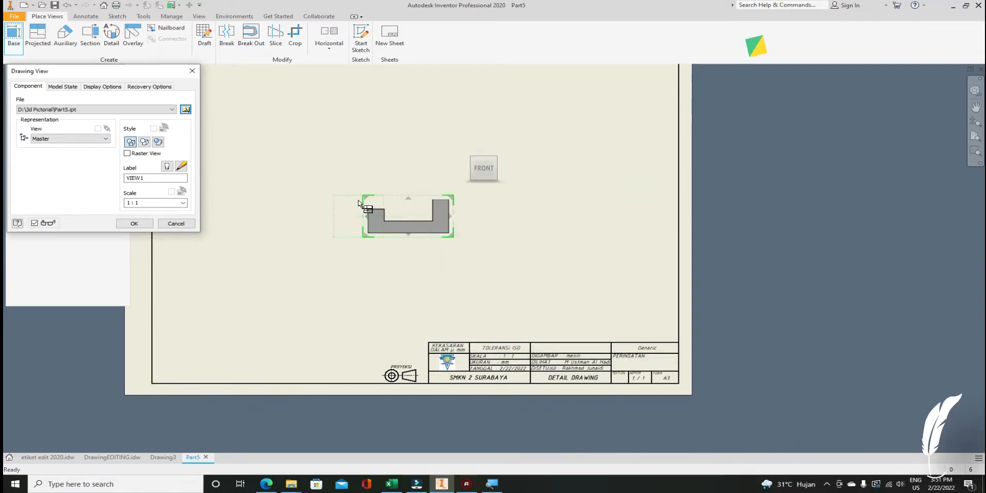
Set the scale of the Part5 base view to 2:1
middle_drag(404, 194, 419, 223)
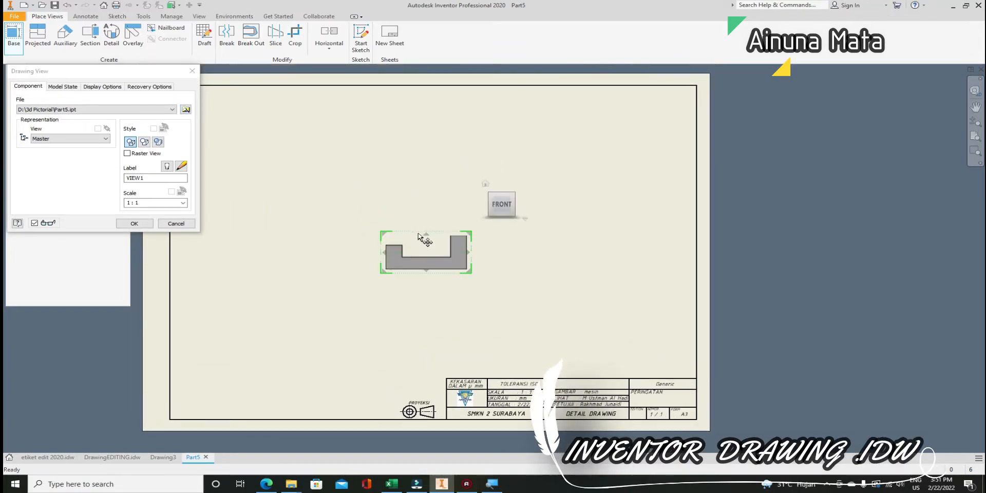
scroll(427, 241, up, 3)
drag(133, 203, 128, 203)
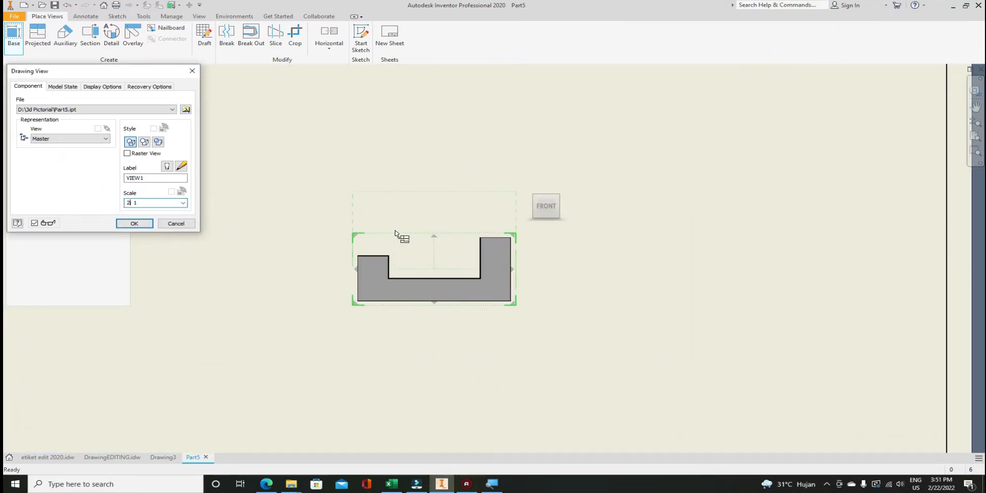
scroll(393, 232, down, 2)
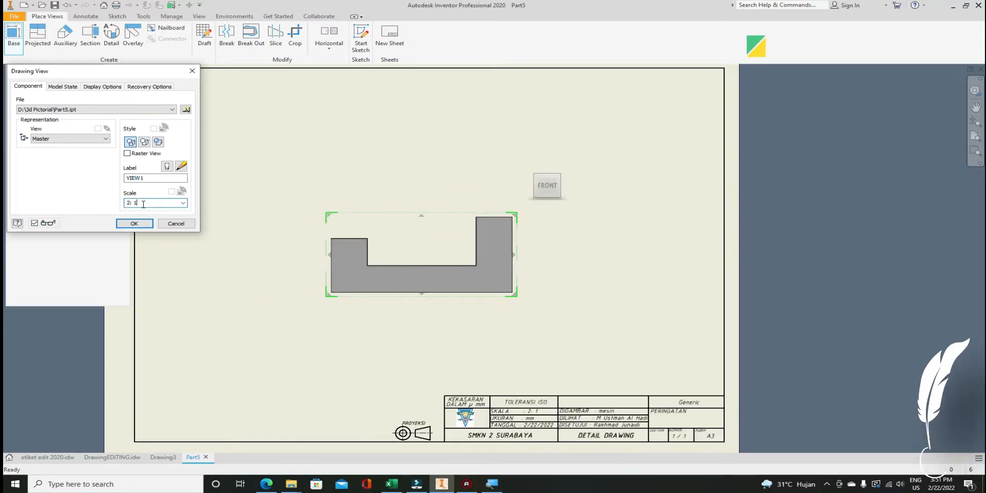
scroll(436, 215, down, 2)
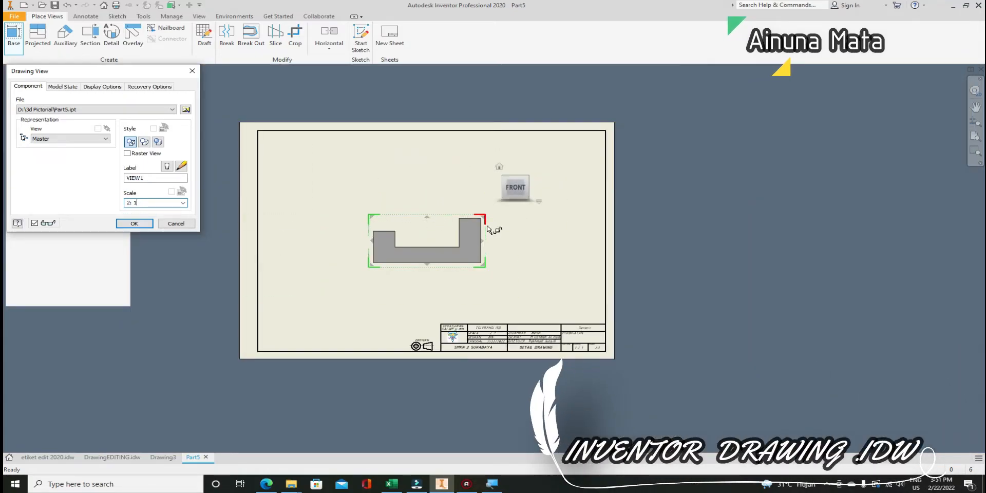
Place projected views to the right of and above the front view and create all three views
click(549, 242)
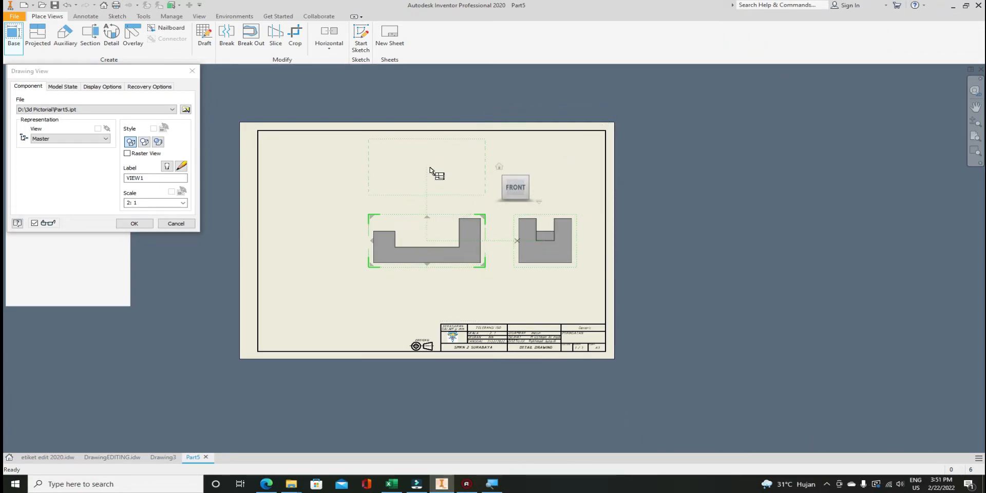
click(430, 168)
right_click(430, 168)
click(465, 168)
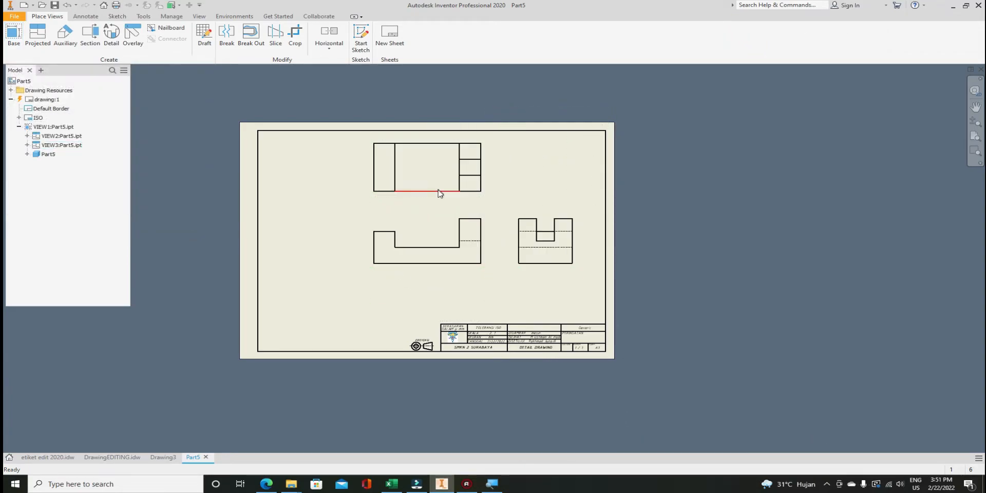
Move the front view lower and further left on the sheet to widen the spacing between the views
drag(434, 213, 404, 241)
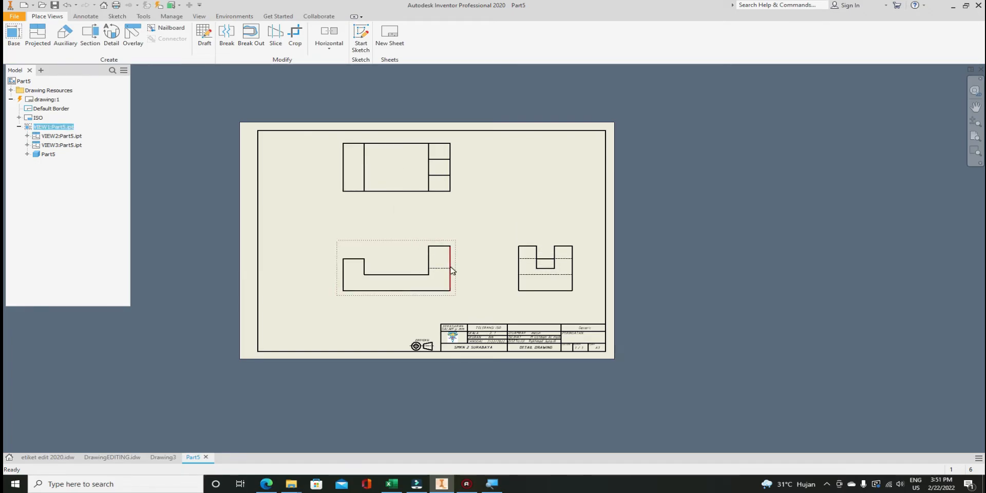
scroll(454, 280, down, 3)
scroll(419, 353, up, 5)
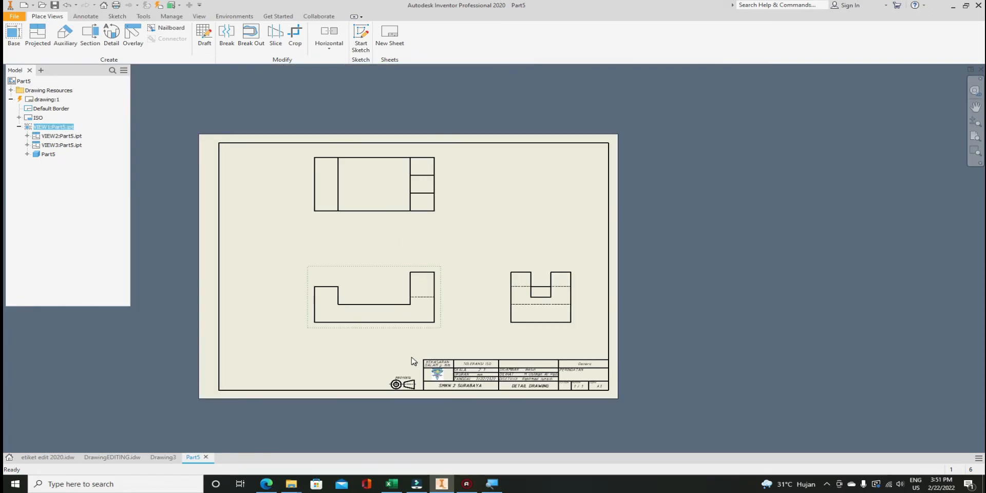
scroll(409, 361, down, 6)
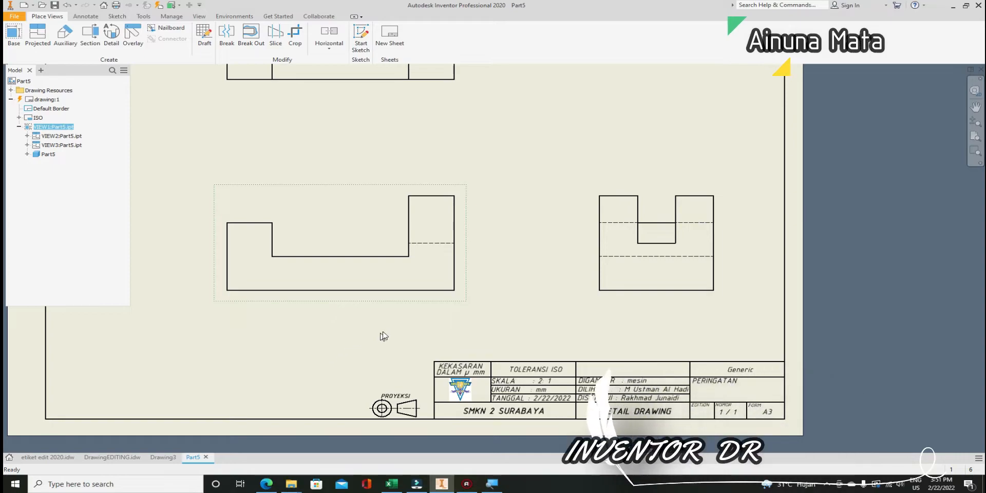
scroll(382, 336, up, 2)
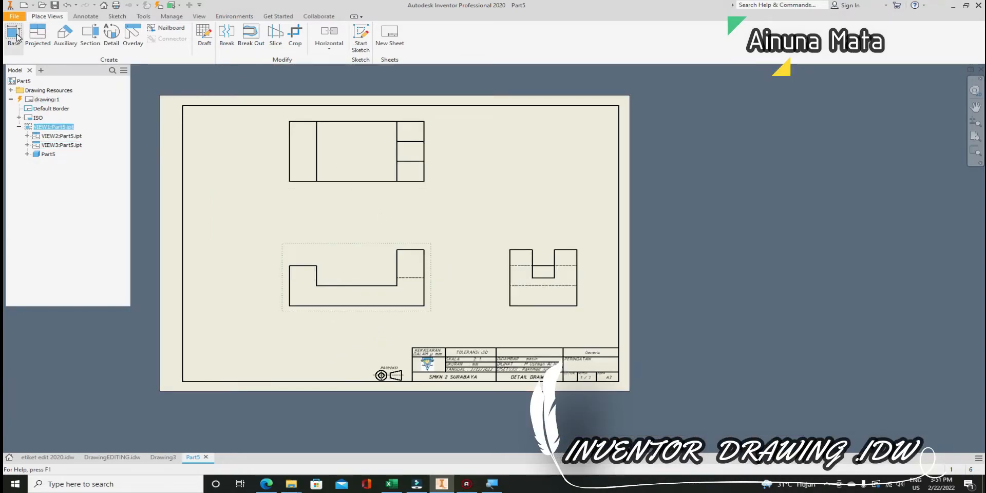
Dimension the middle segment of the top view's lower edge, placing the dimension just below the view
click(84, 17)
click(19, 41)
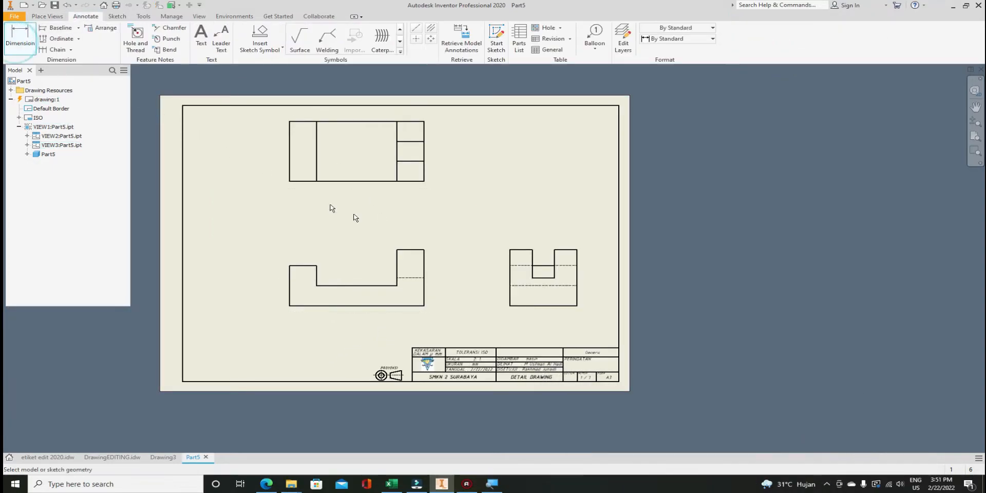
click(369, 182)
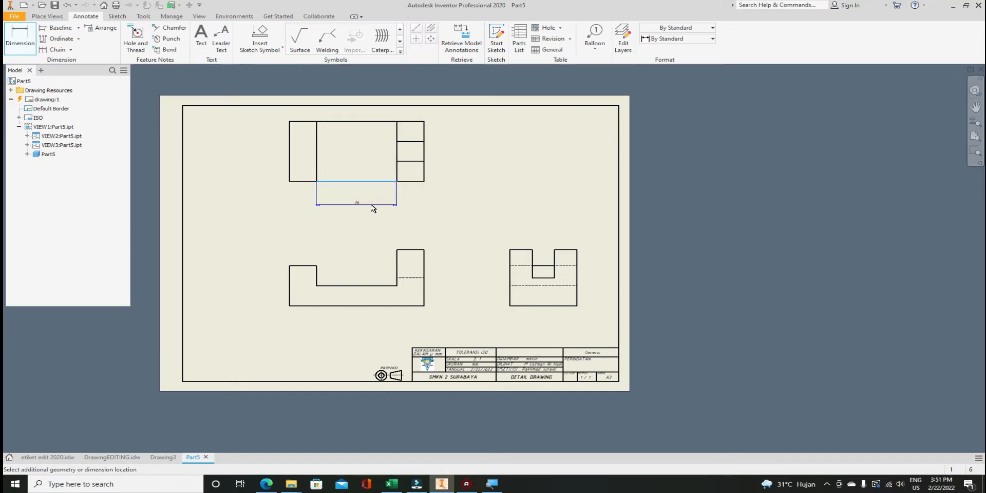
click(371, 196)
Dimension the right and left segments of the top view's lower edge, in line with the middle dimension
scroll(367, 195, down, 8)
scroll(400, 212, up, 3)
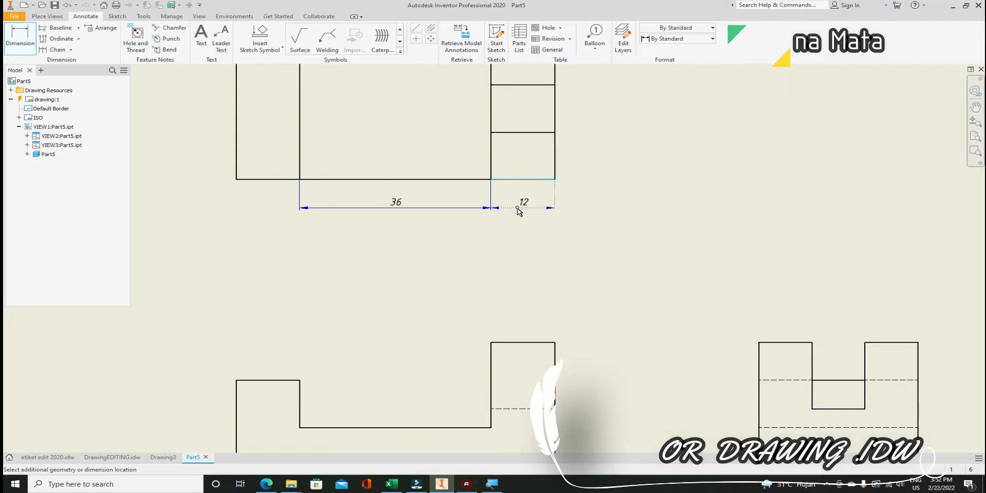
click(521, 206)
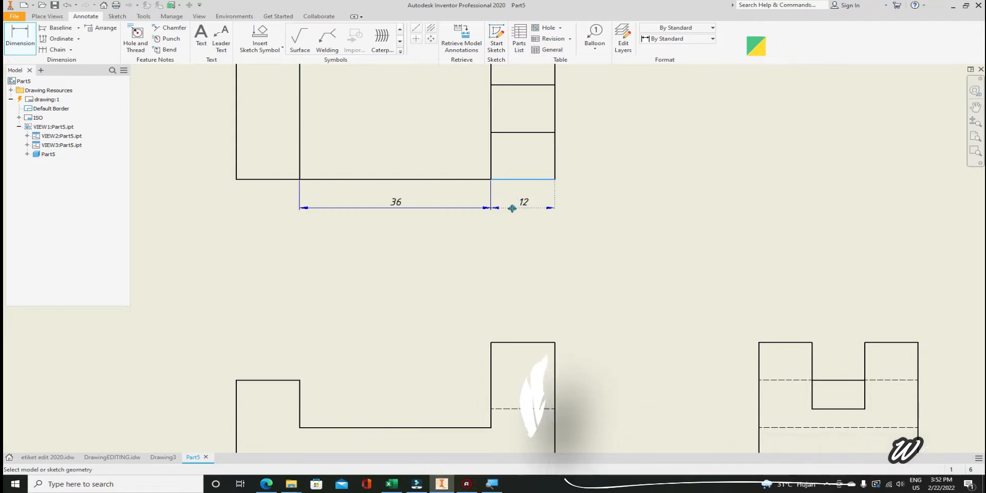
click(275, 180)
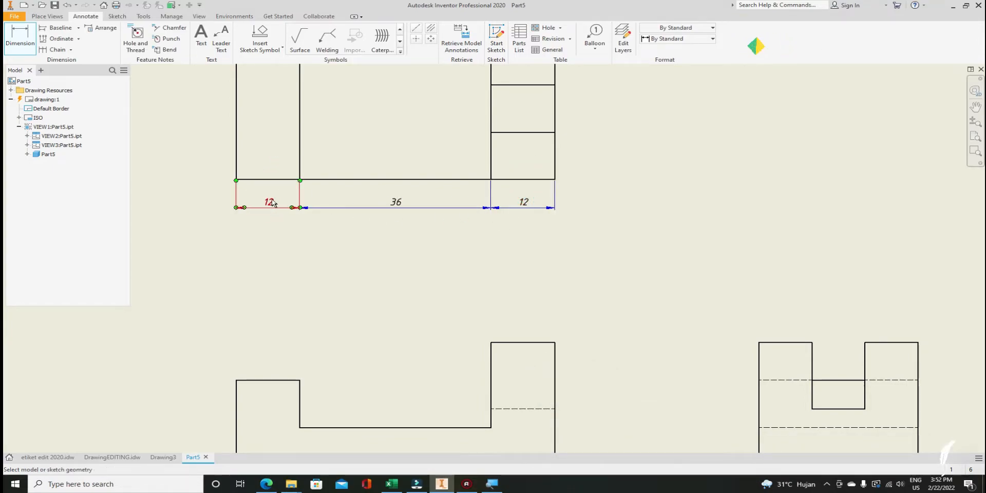
click(272, 206)
scroll(272, 205, up, 5)
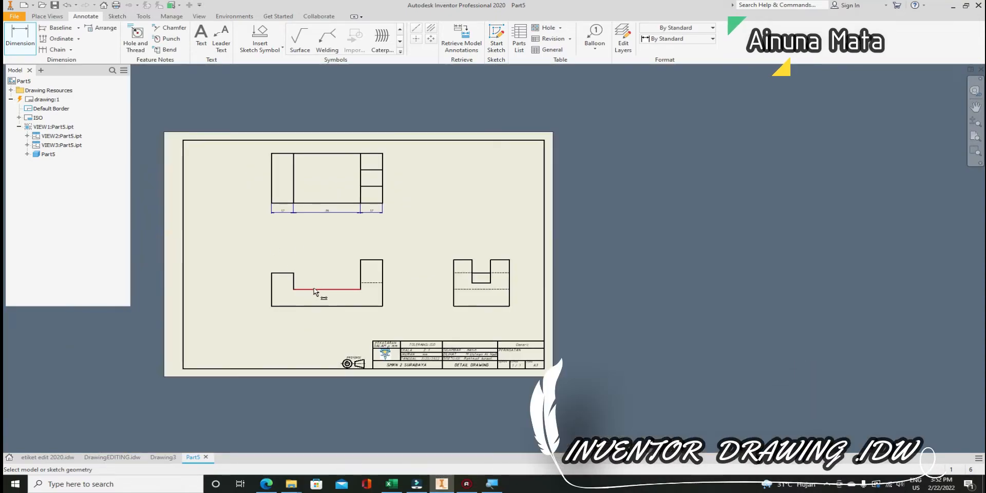
scroll(313, 298, down, 3)
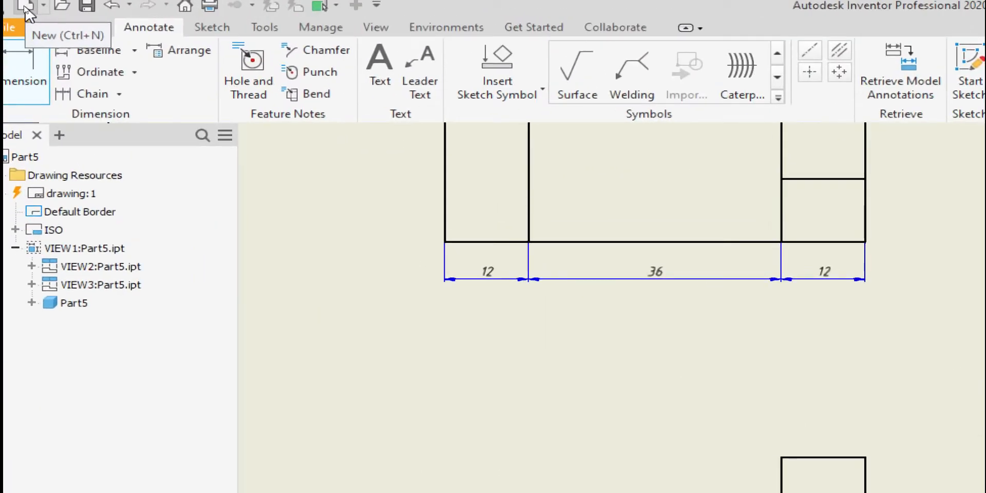
Create a new drawing from the metric template Drawing Tes.idw and accept using the style library definitions
click(25, 7)
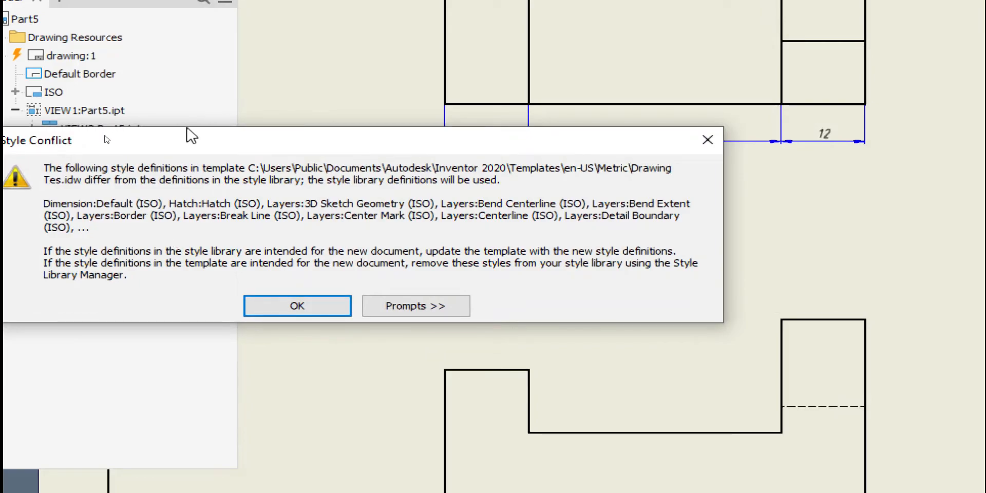
drag(188, 129, 277, 142)
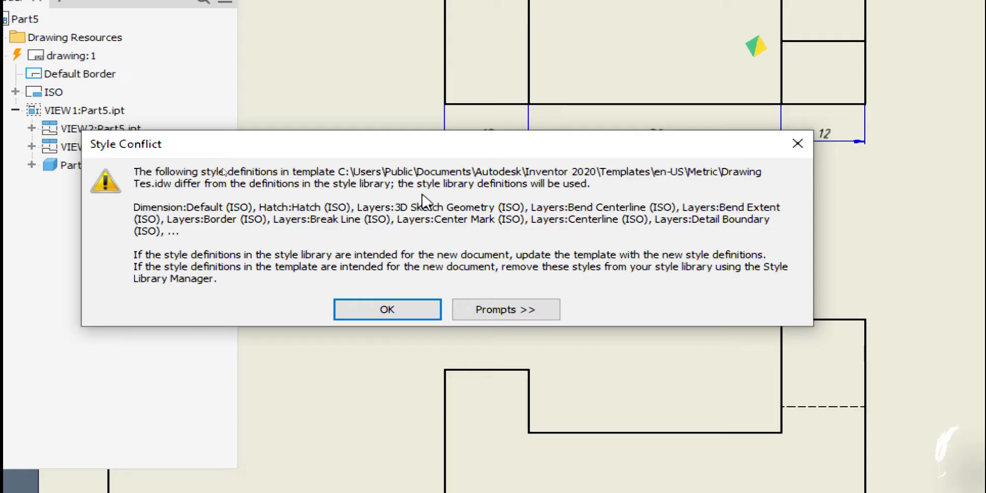
click(382, 317)
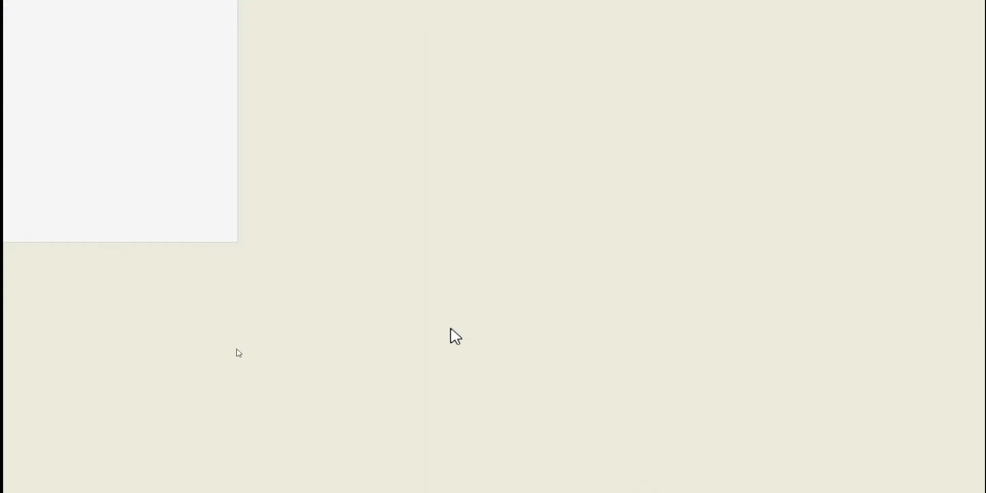
Start a base view of Part6d from the 3d Pictorial folder, accepting its location outside the active project
scroll(356, 359, down, 5)
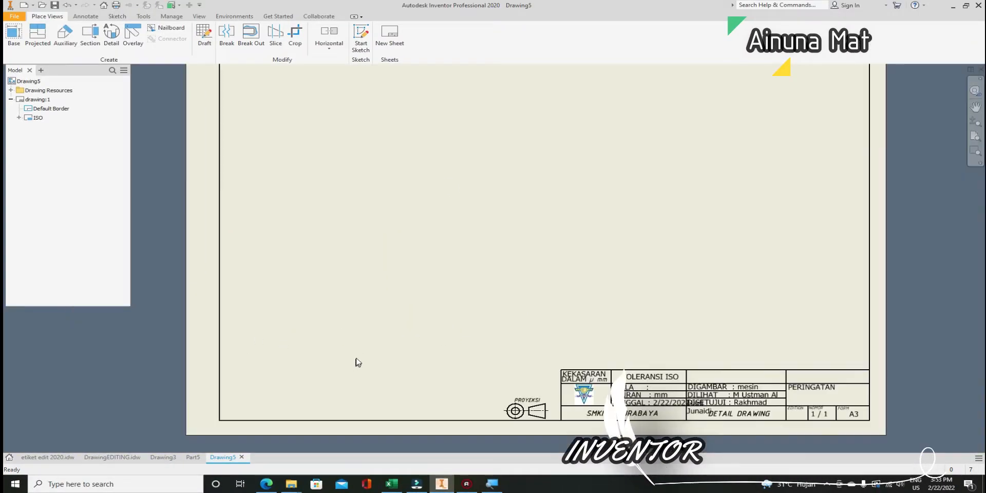
scroll(432, 361, down, 1)
middle_drag(387, 353, 283, 342)
scroll(501, 388, up, 4)
scroll(403, 350, up, 4)
scroll(406, 351, down, 6)
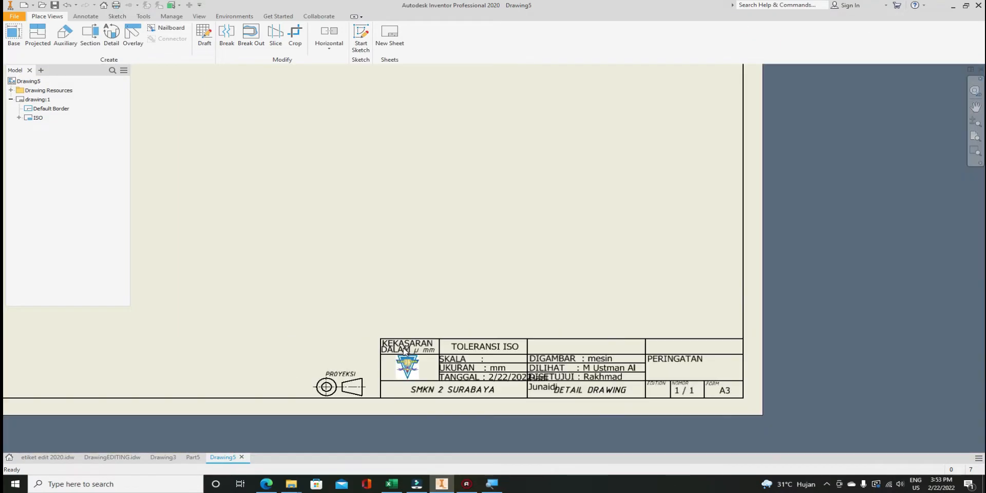
click(14, 41)
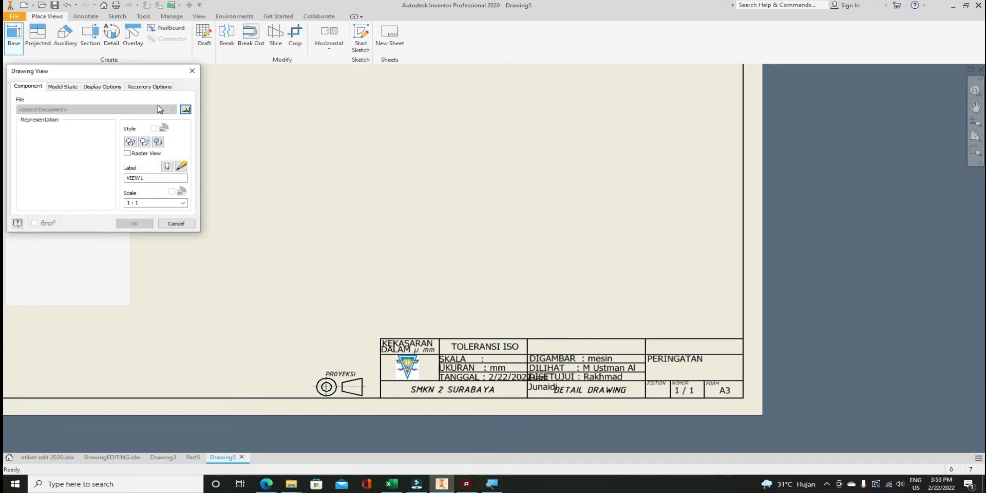
click(185, 110)
scroll(480, 242, down, 3)
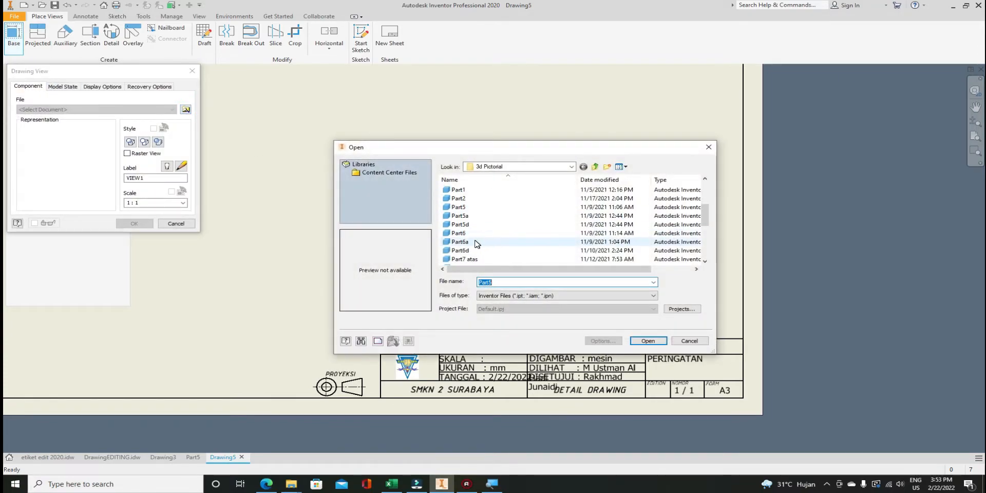
click(460, 250)
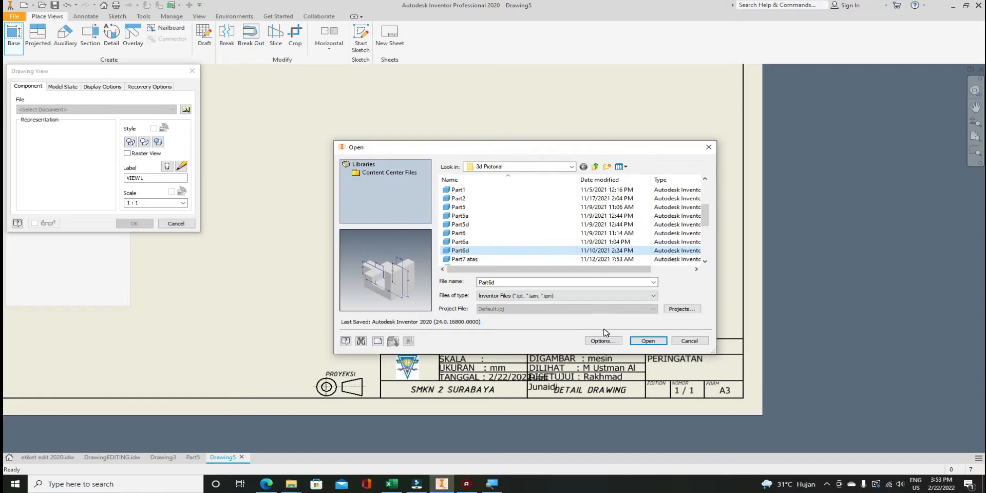
click(648, 341)
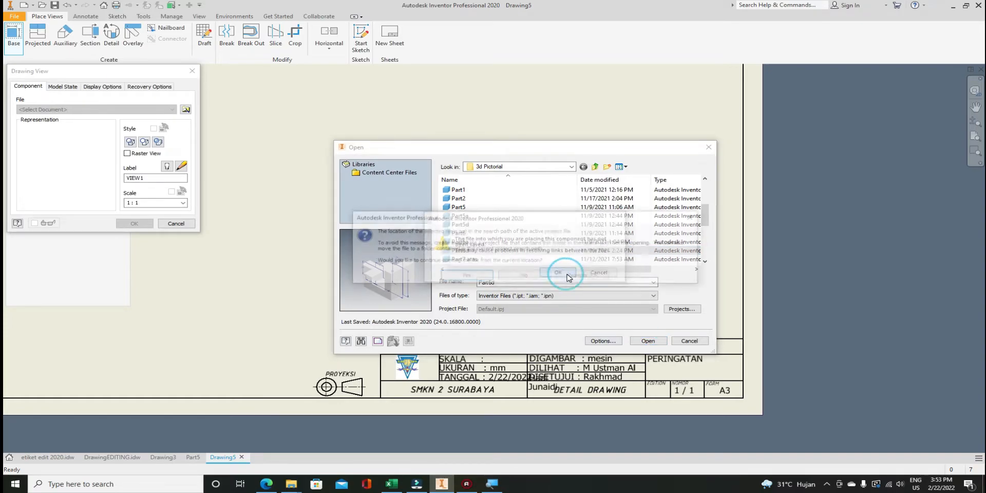
click(481, 277)
Set the base view's scale to 2 : 1
scroll(373, 208, up, 1)
middle_drag(374, 209, 404, 236)
click(131, 202)
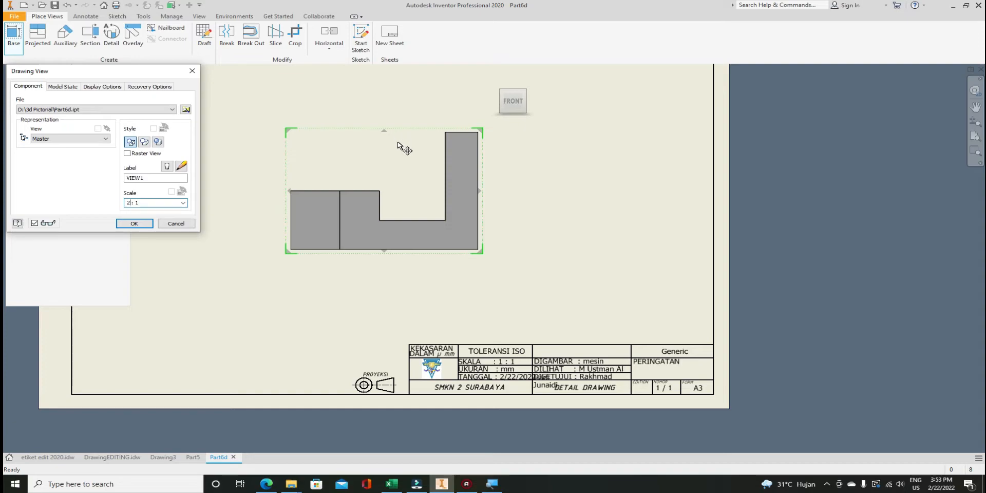
Project views above and to the right of the front view, then move the front view lower to widen the spacing
scroll(398, 141, up, 3)
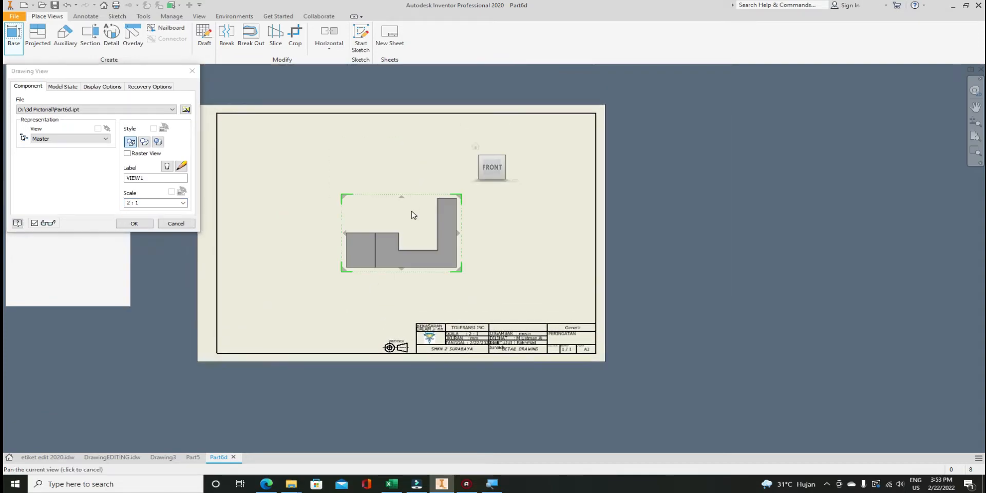
click(409, 154)
click(522, 249)
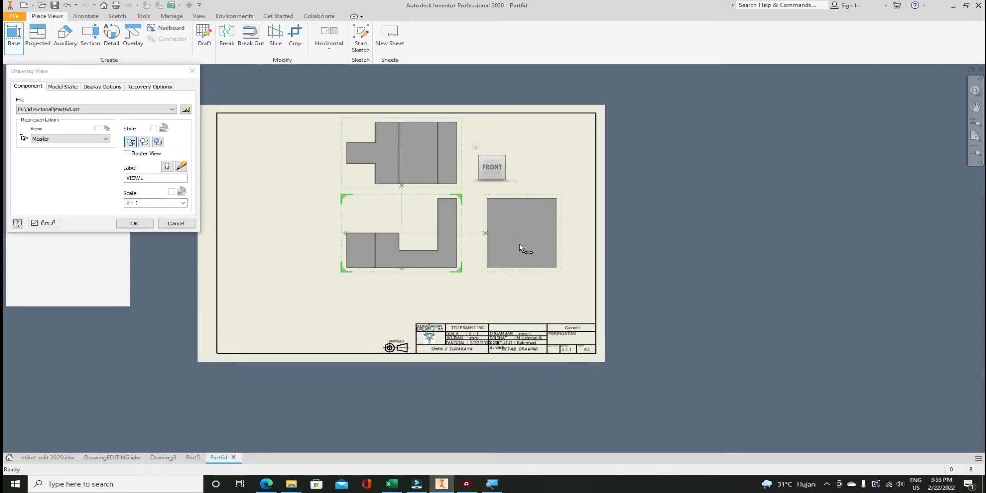
scroll(519, 245, down, 3)
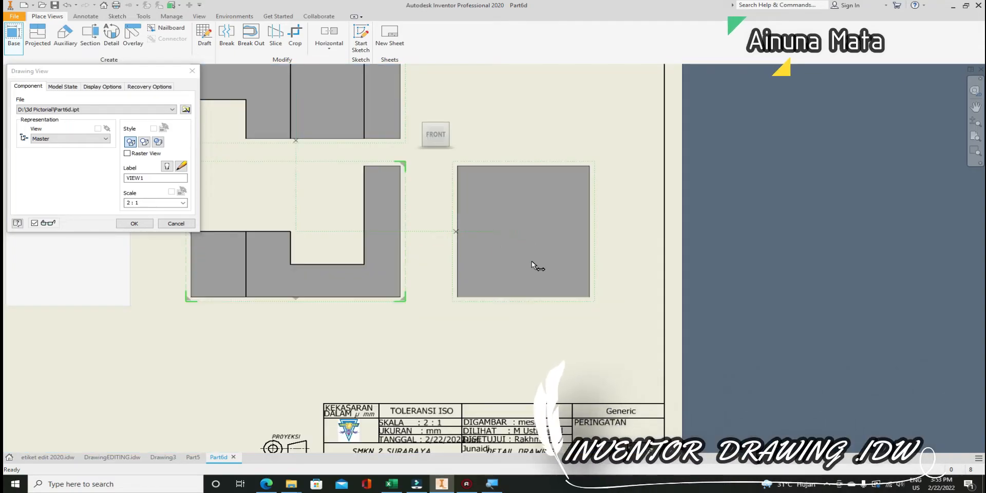
scroll(532, 261, up, 3)
right_click(519, 256)
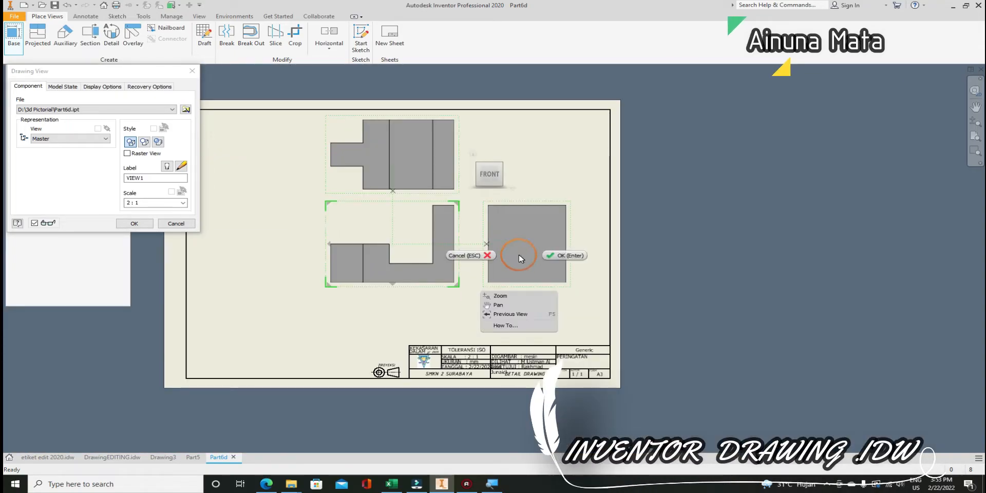
click(560, 257)
drag(454, 296, 434, 331)
Inspect the title block text and the layout of the three views on the sheet
scroll(436, 331, down, 2)
scroll(438, 333, up, 2)
scroll(437, 354, down, 5)
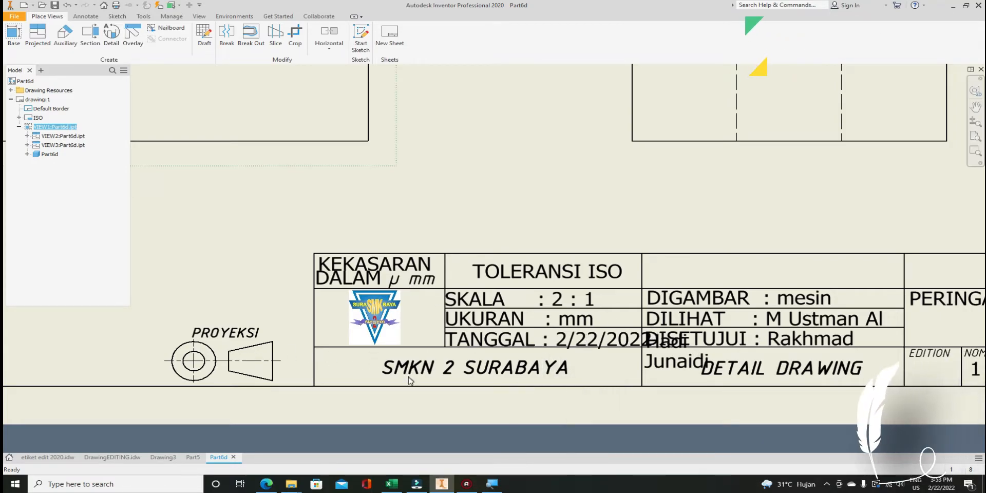
scroll(447, 395, up, 4)
scroll(449, 393, down, 2)
scroll(432, 386, up, 3)
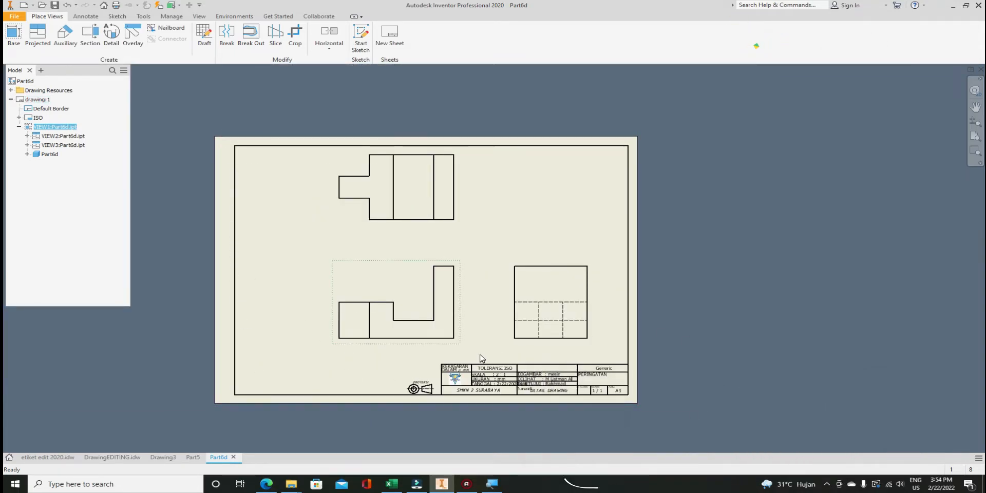
scroll(452, 380, down, 3)
scroll(452, 379, up, 2)
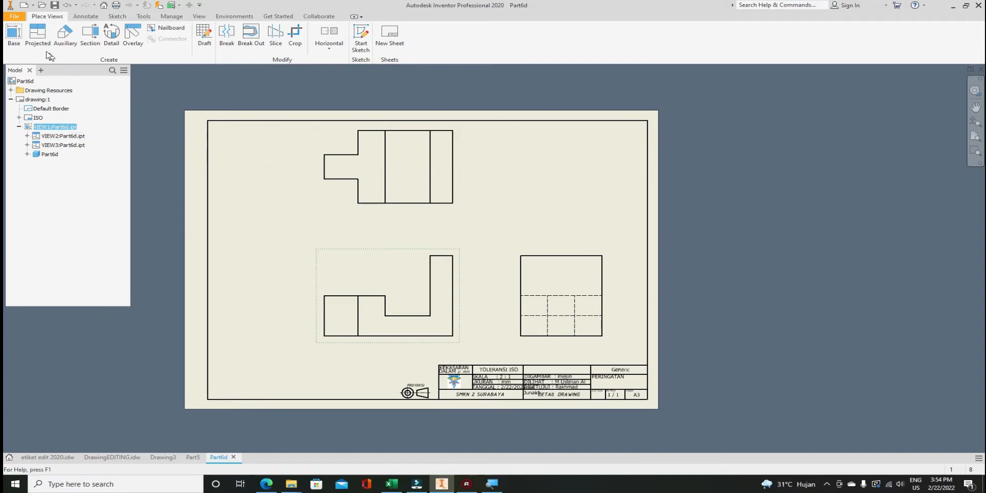
Dimension the middle segment and the one left of it on the top view's lower edge, in line below the view
click(86, 16)
click(284, 150)
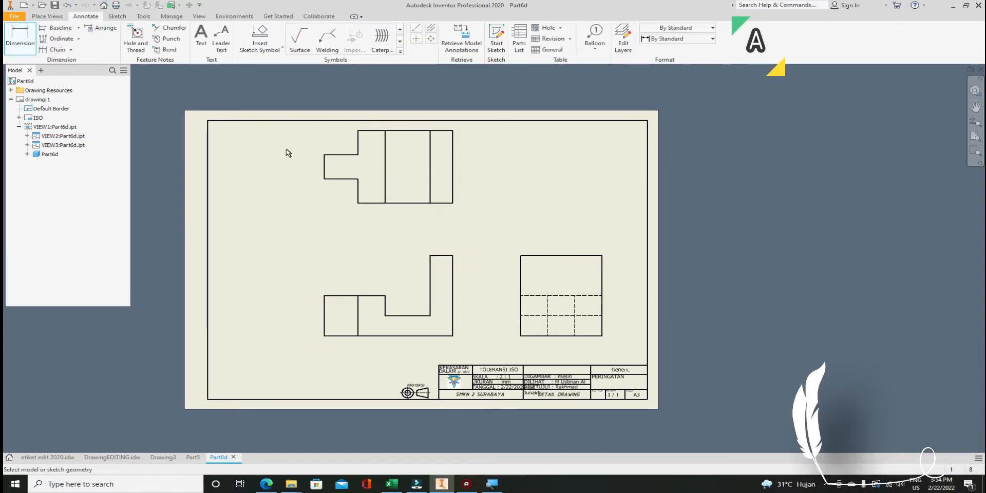
click(411, 204)
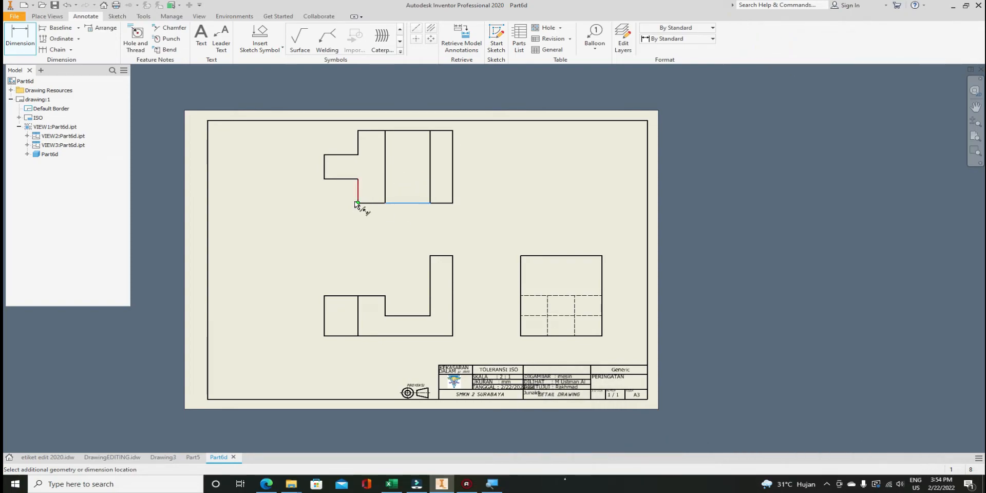
scroll(385, 210, up, 2)
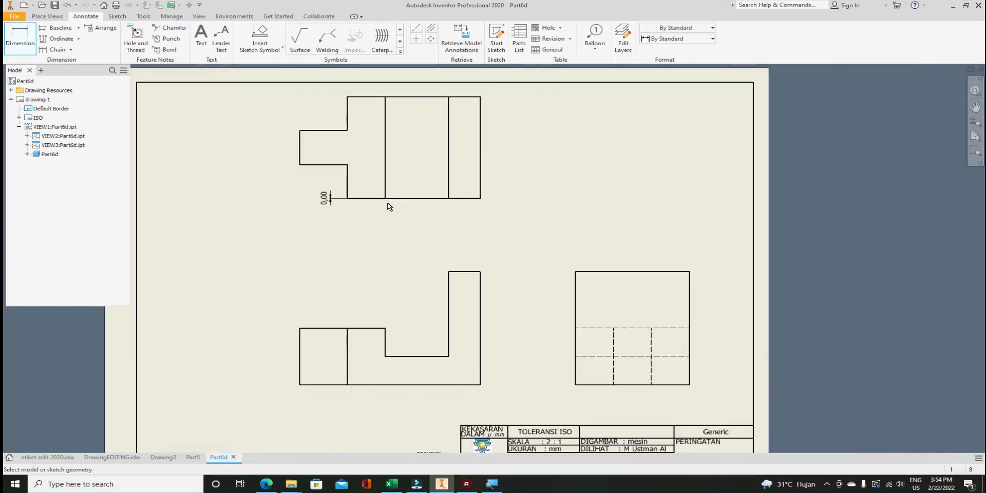
click(397, 201)
click(398, 220)
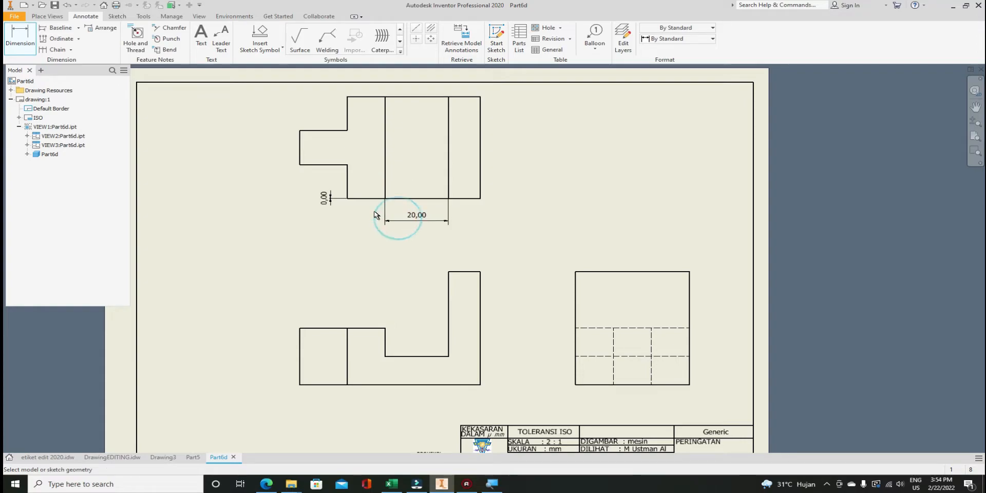
click(374, 199)
click(374, 221)
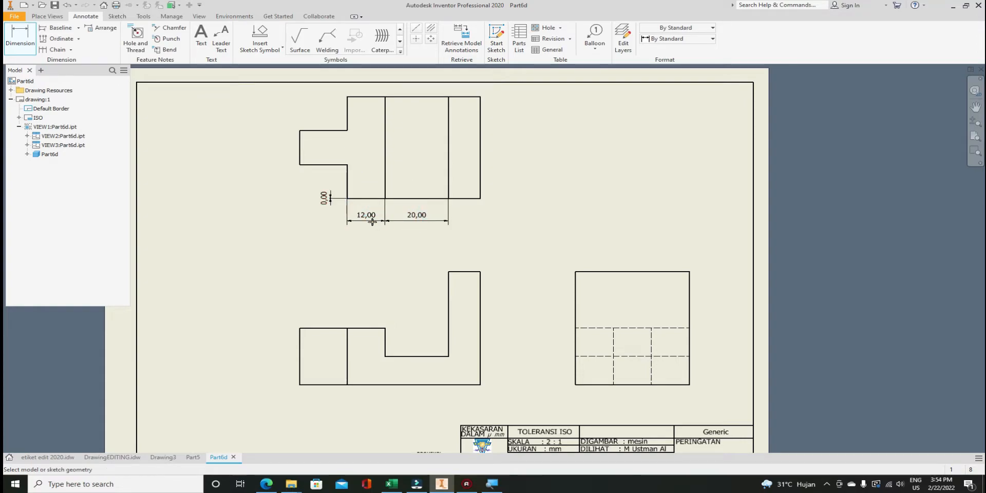
Delete the stray 0,00 dimension beside the lower left corner of the top view's wide section
click(324, 208)
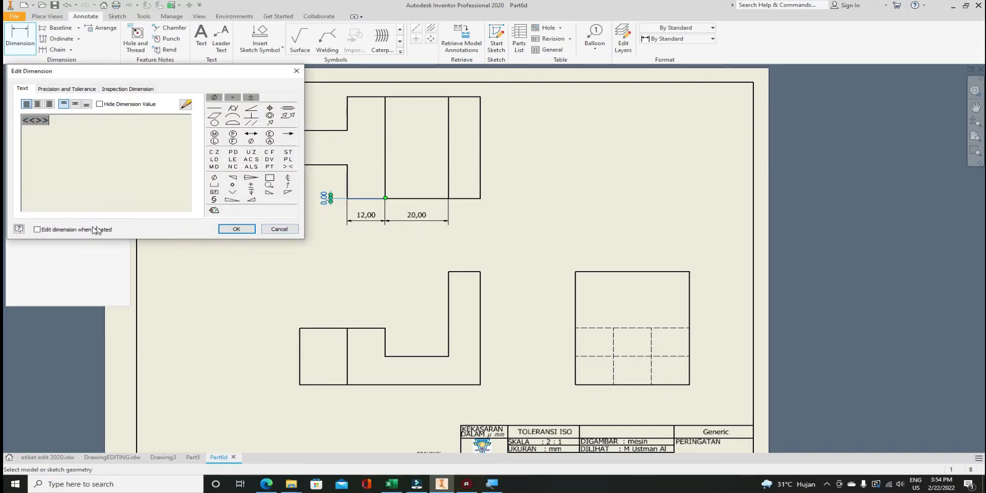
click(278, 229)
key(Escape)
Dimension the narrow tab's end edge left of the top view and the view's full height inside the middle section
click(20, 36)
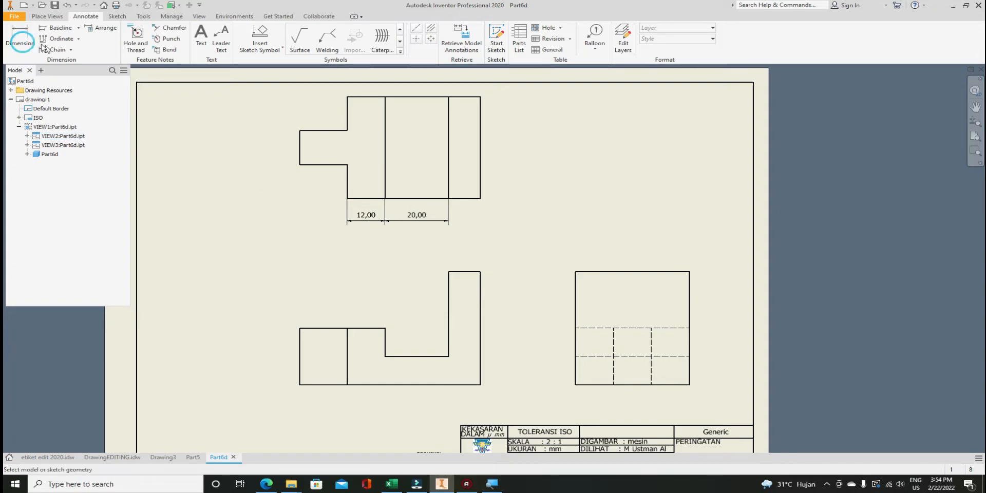
click(302, 140)
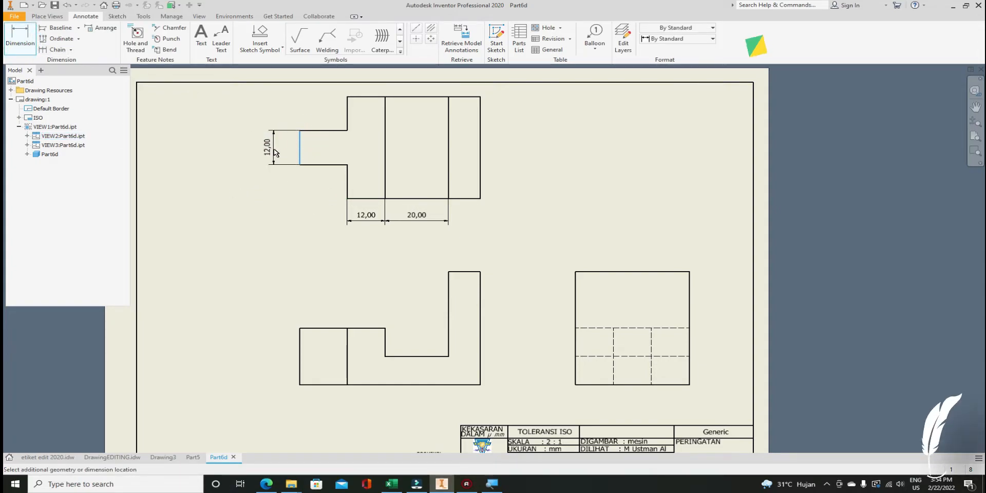
click(278, 154)
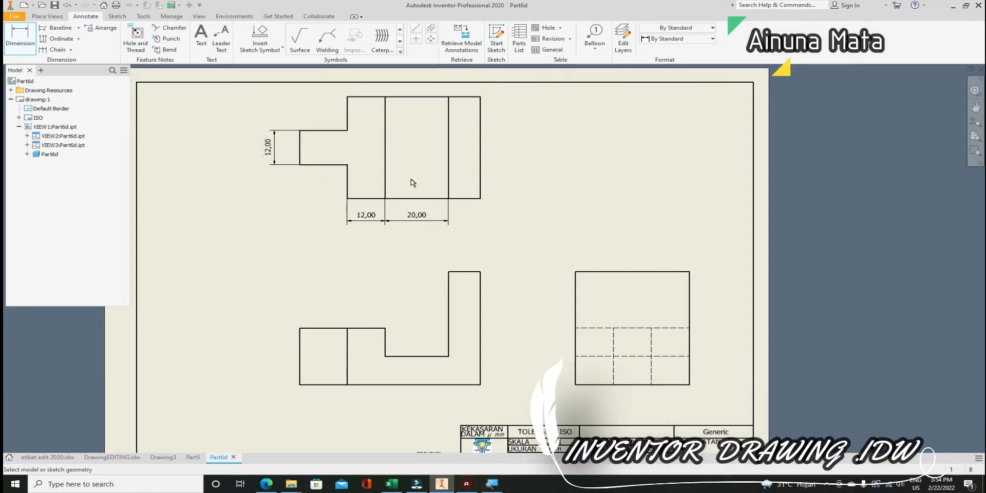
click(386, 165)
click(407, 167)
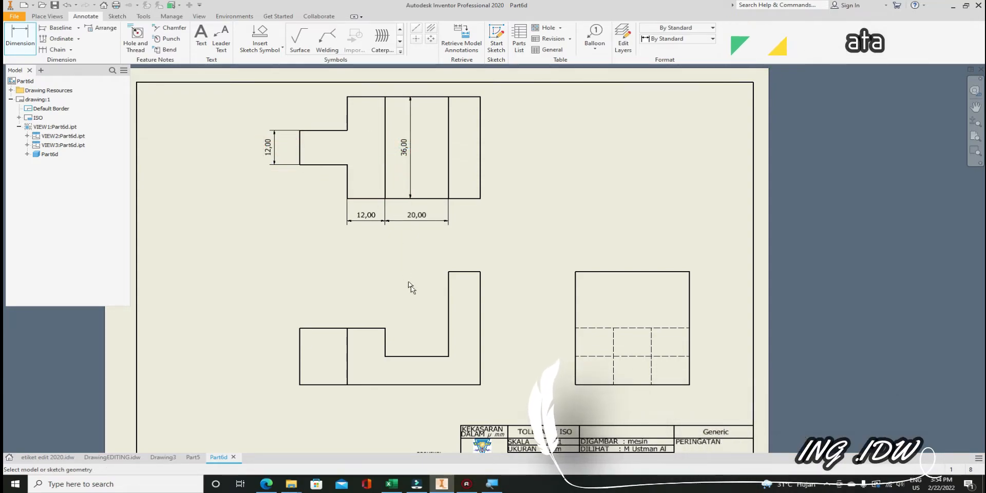
Import the style definition file Style AINUNAMATA.styxml into the drawing's styles, then save and close the style editor
scroll(349, 286, down, 2)
scroll(383, 284, up, 2)
scroll(345, 280, down, 2)
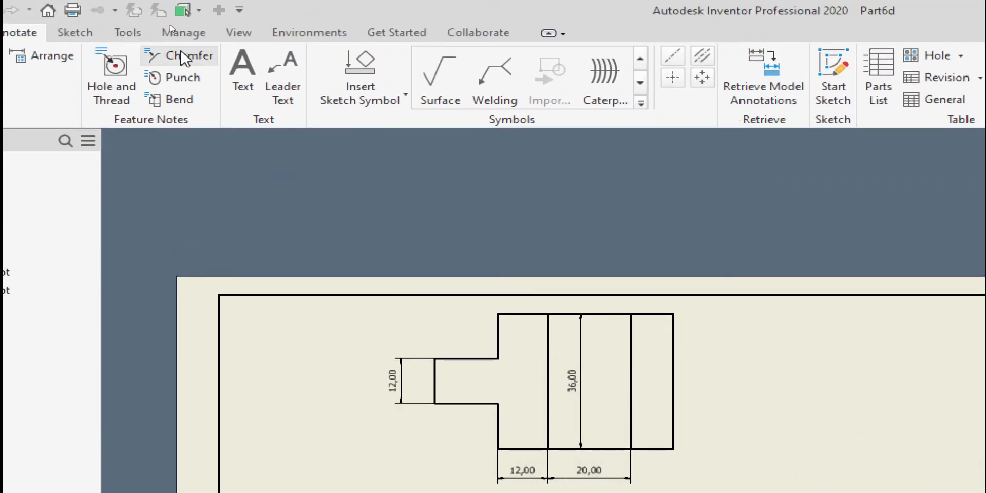
click(185, 33)
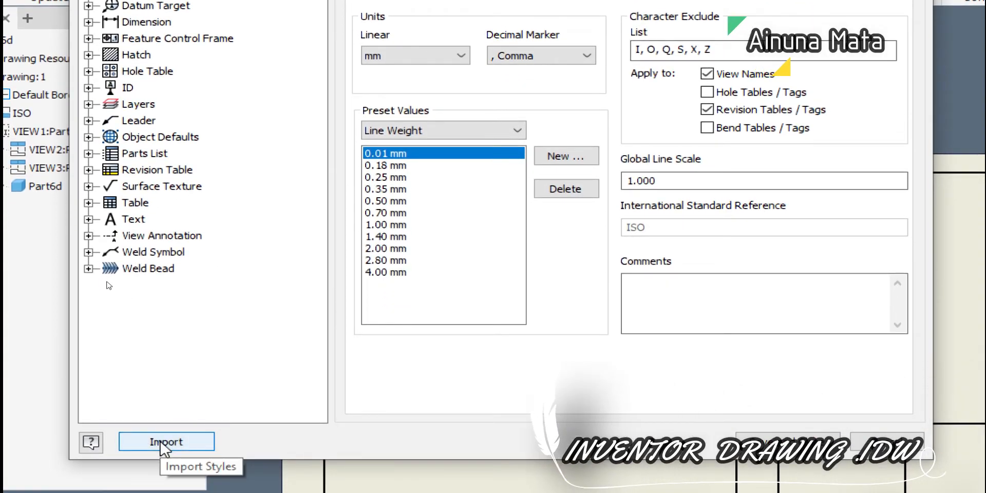
click(163, 442)
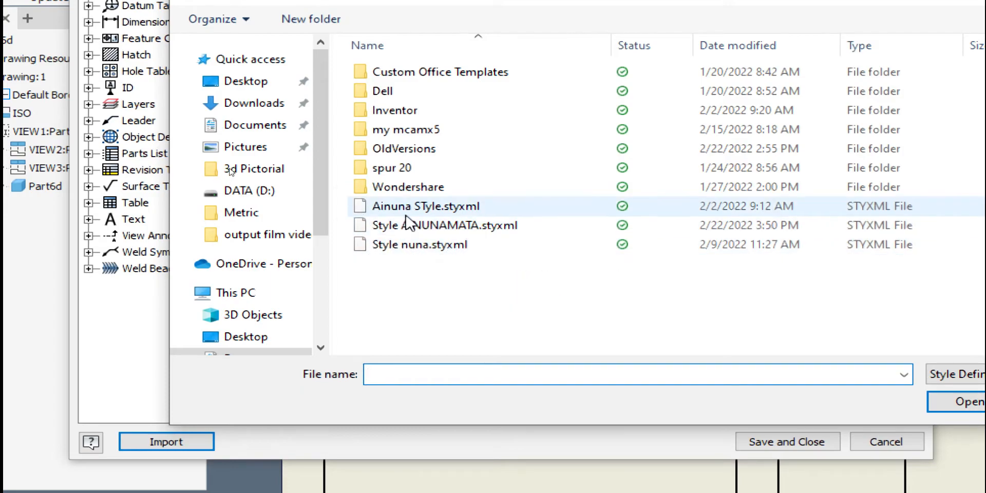
click(409, 226)
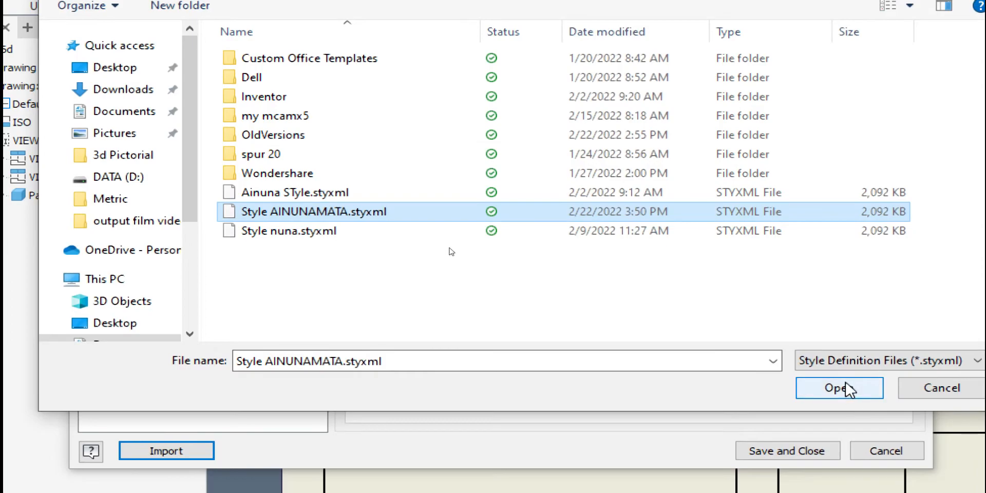
click(845, 389)
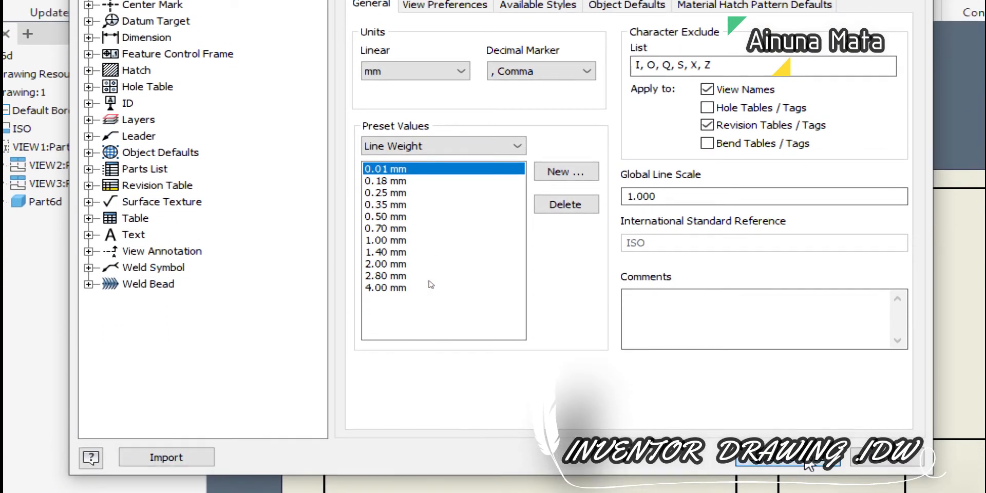
click(808, 465)
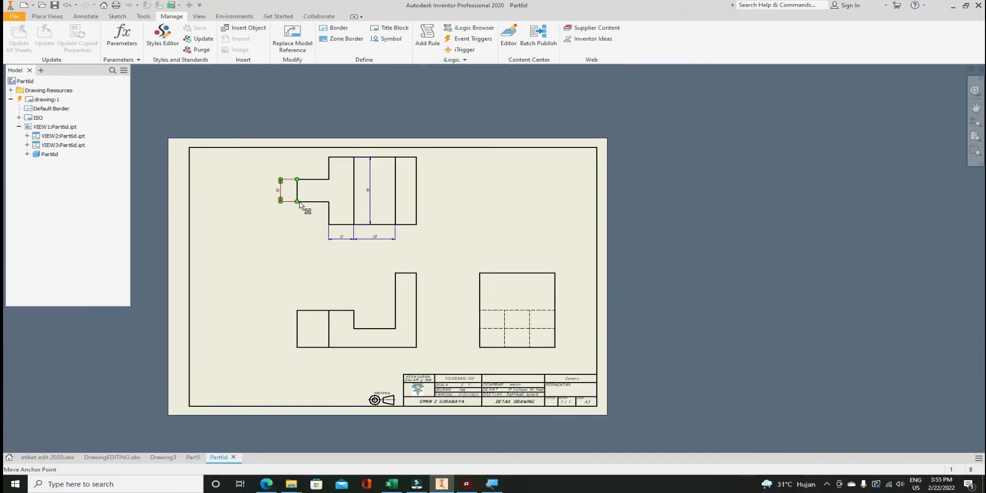
Examine the colour, text style, number format and arrowheads of the top view's dimensions
click(546, 345)
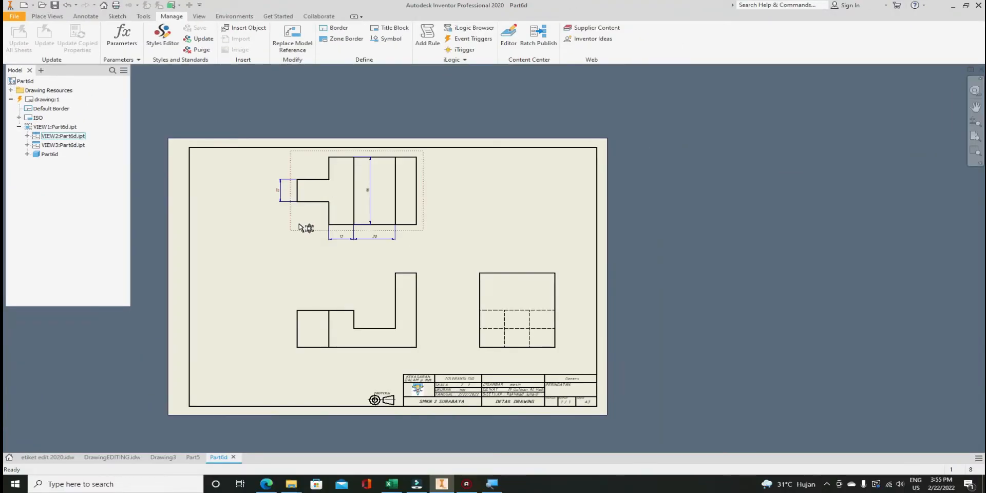
scroll(313, 220, up, 3)
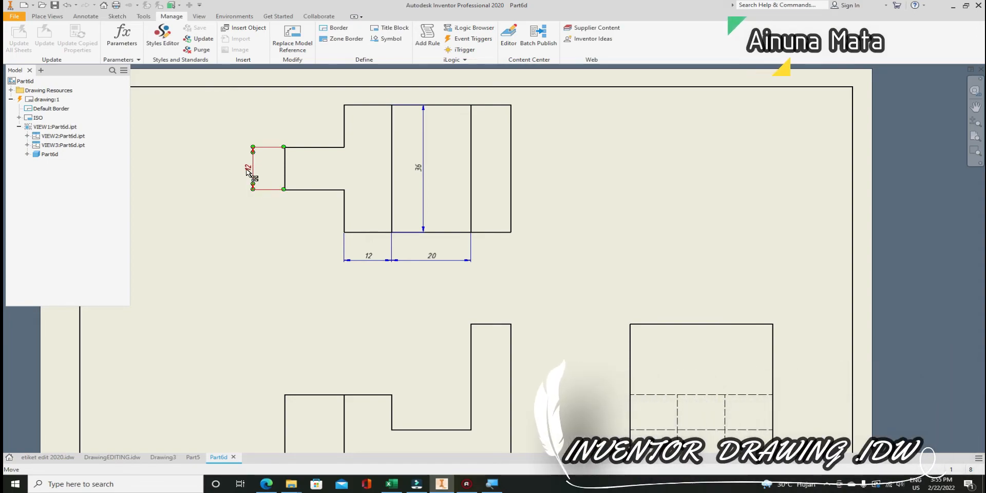
scroll(246, 170, up, 3)
scroll(247, 169, down, 1)
scroll(248, 169, up, 2)
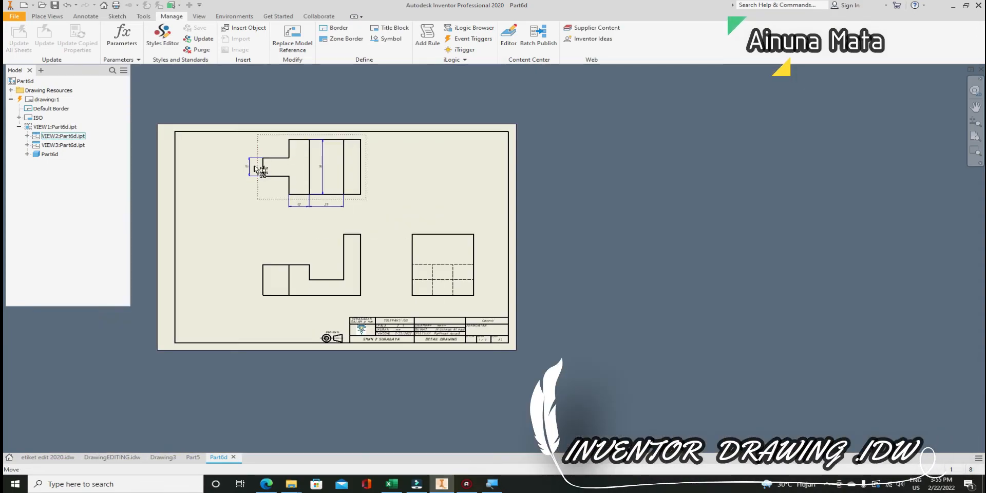
scroll(303, 201, down, 6)
click(330, 187)
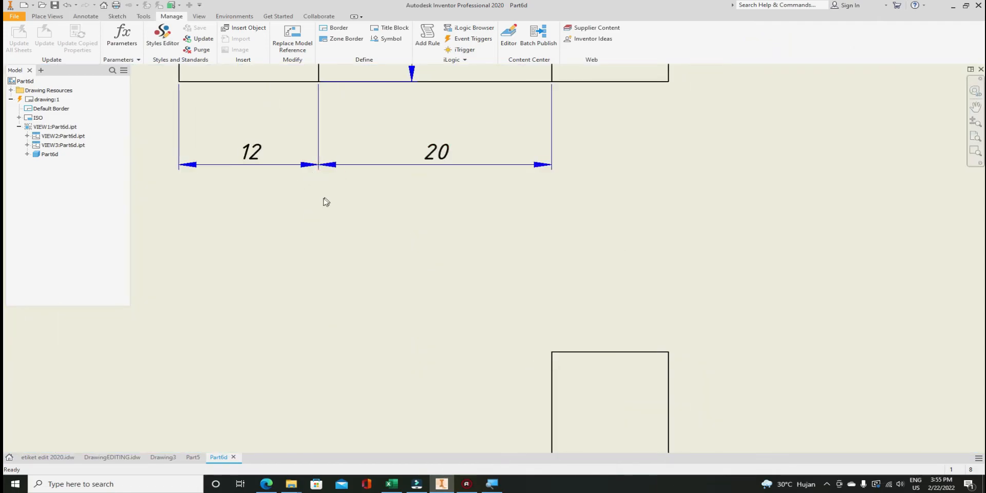
scroll(323, 199, up, 2)
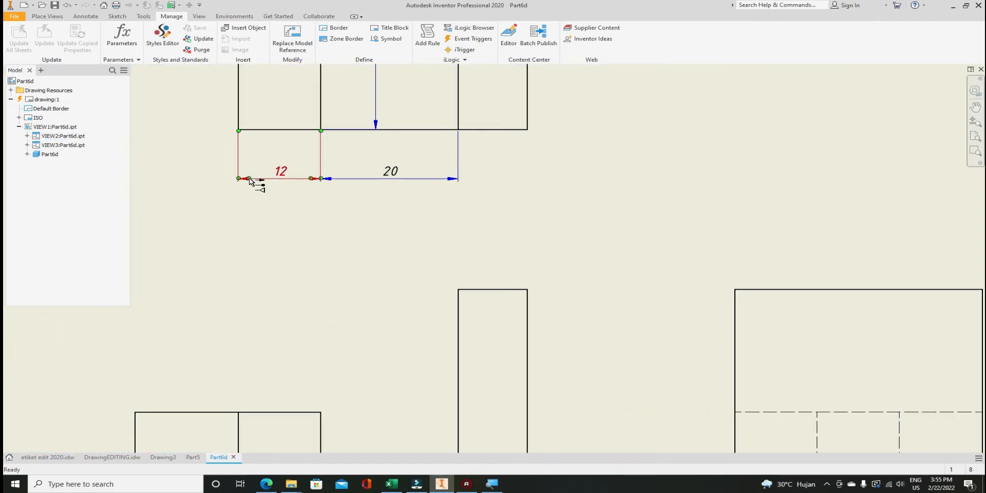
Dimension the height of the lower front view's far left edge, placing the dimension outside the view
scroll(297, 160, up, 4)
scroll(425, 349, down, 5)
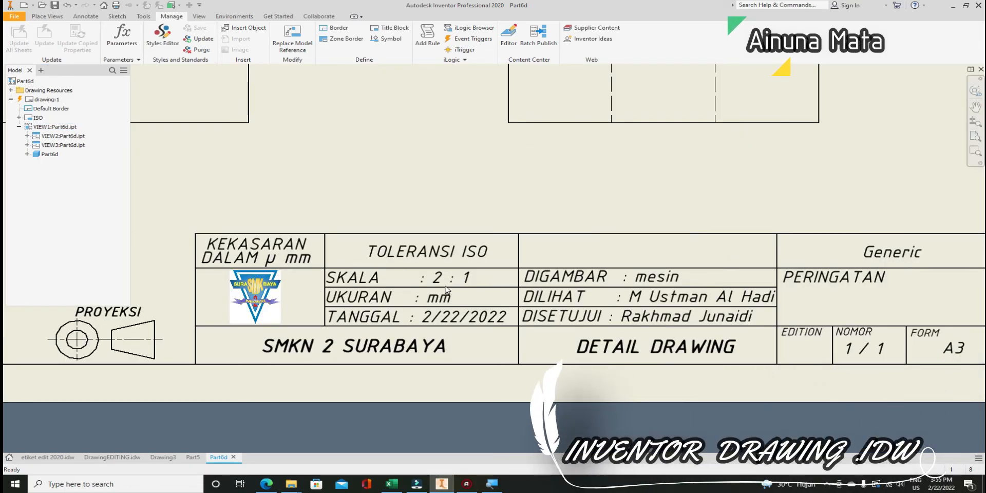
scroll(612, 366, up, 2)
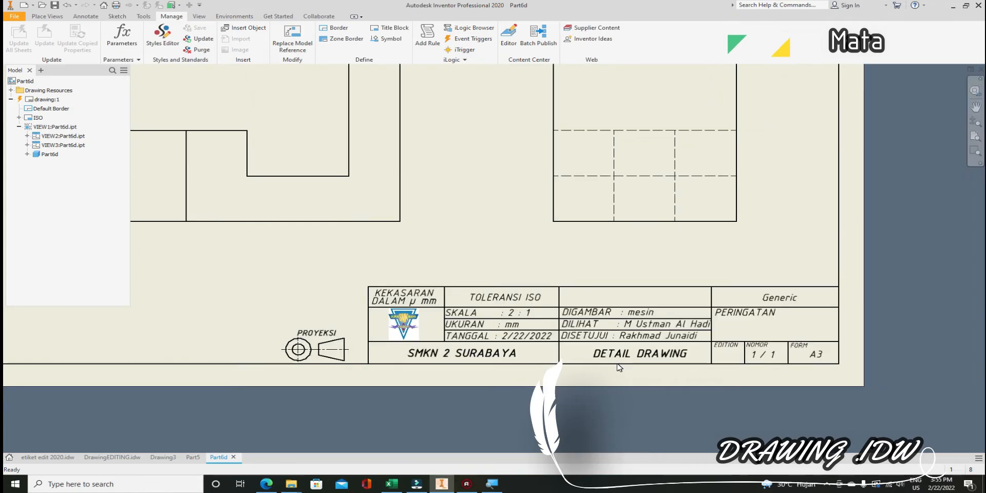
scroll(616, 367, up, 3)
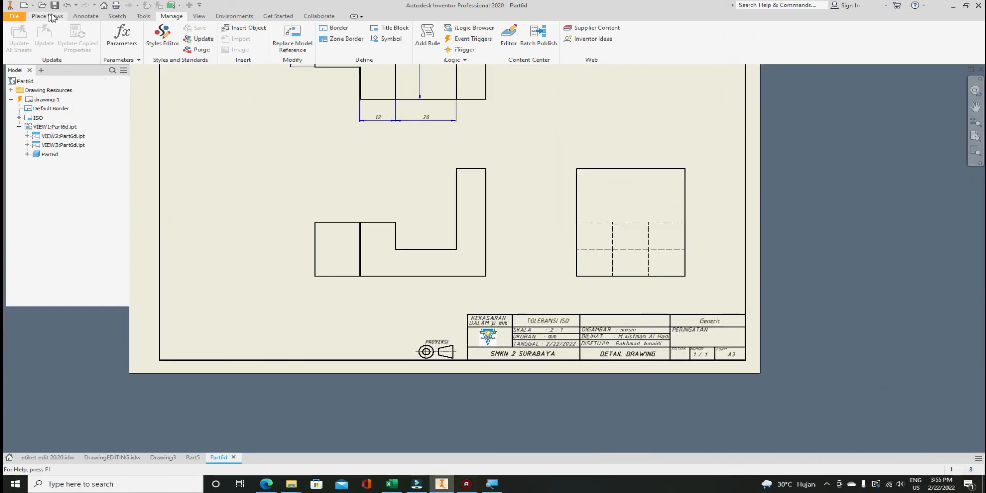
click(86, 17)
click(20, 36)
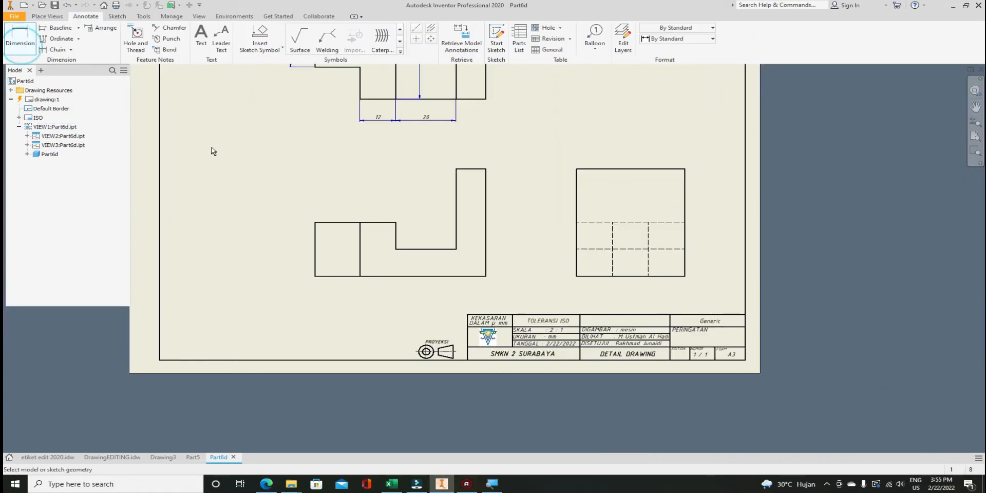
click(316, 237)
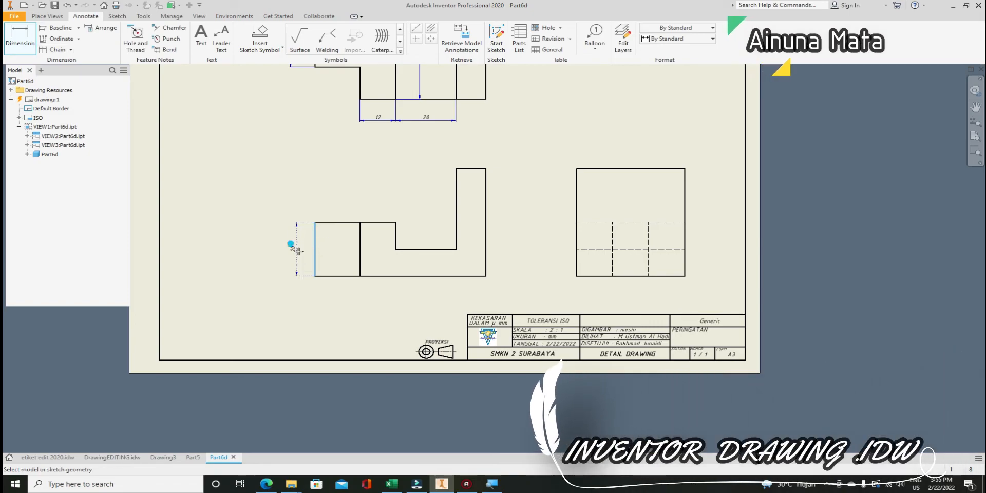
Add a chain dimension set below the front view across its left edge, first inner vertical edge, upright's inner edge and right edge
click(54, 50)
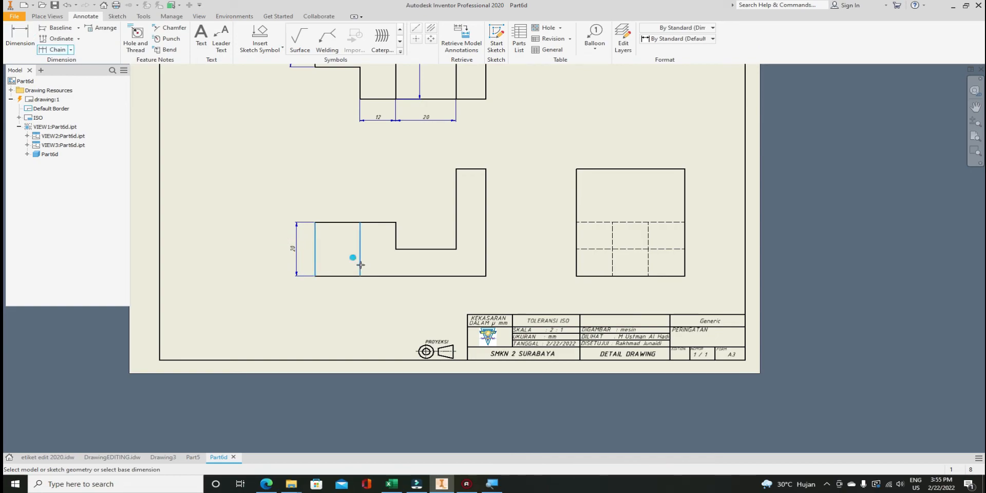
click(486, 252)
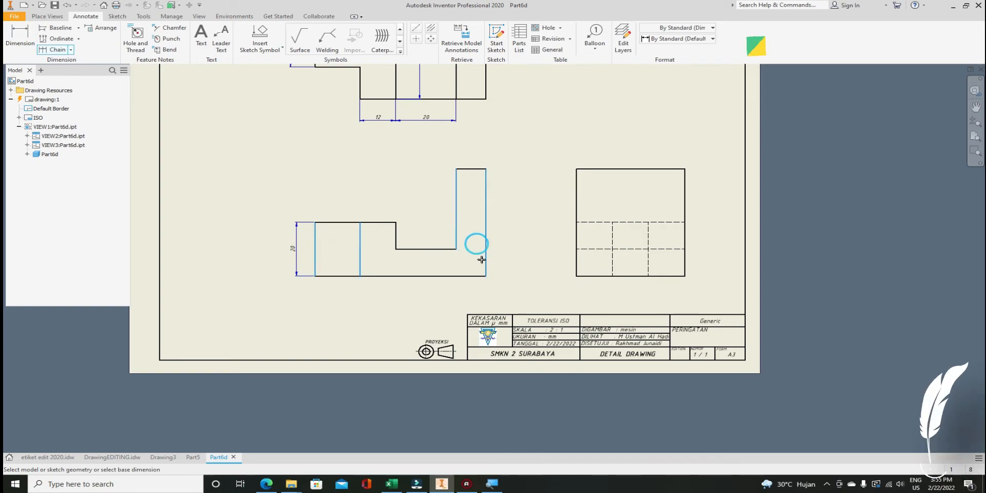
right_click(477, 262)
click(514, 263)
click(406, 292)
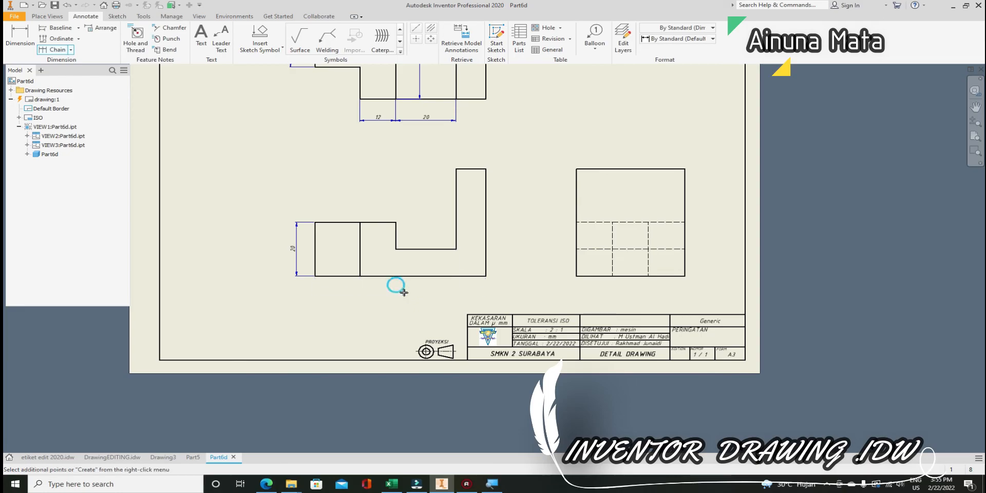
right_click(404, 291)
click(443, 294)
Dimension the front view's overall width from its left edge to its right edge, placed below the chain dimensions
scroll(360, 286, up, 3)
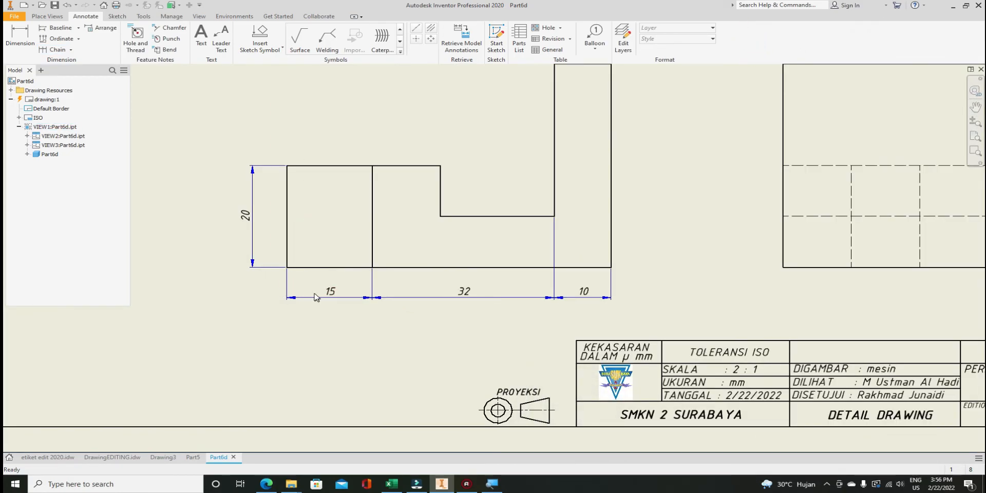
click(10, 32)
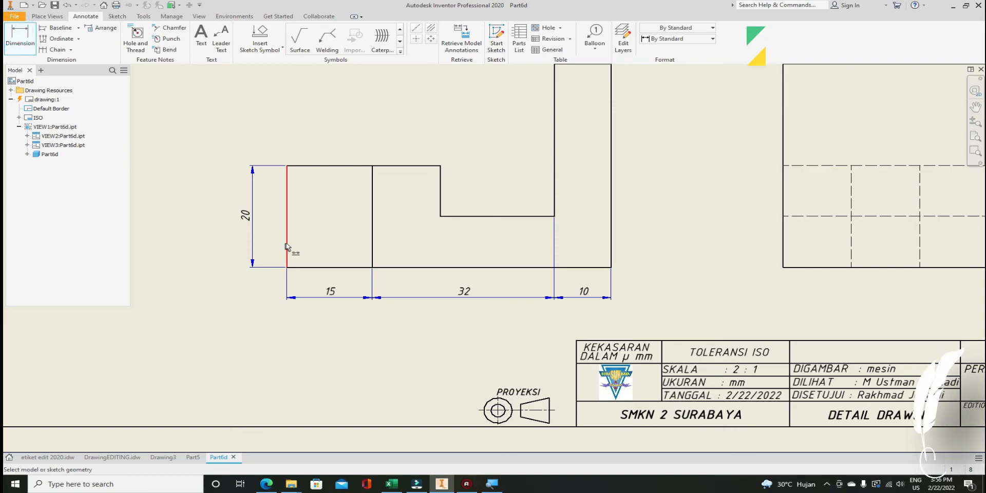
click(286, 246)
click(611, 252)
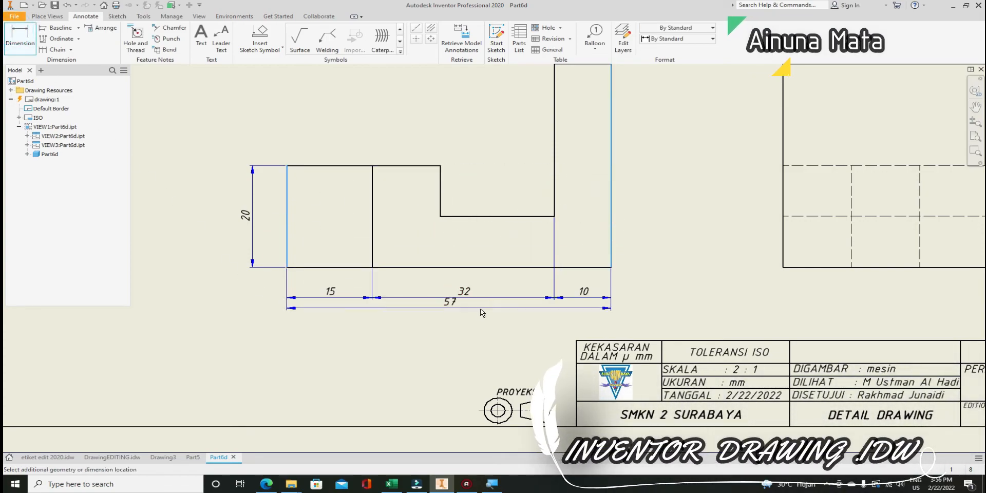
click(468, 321)
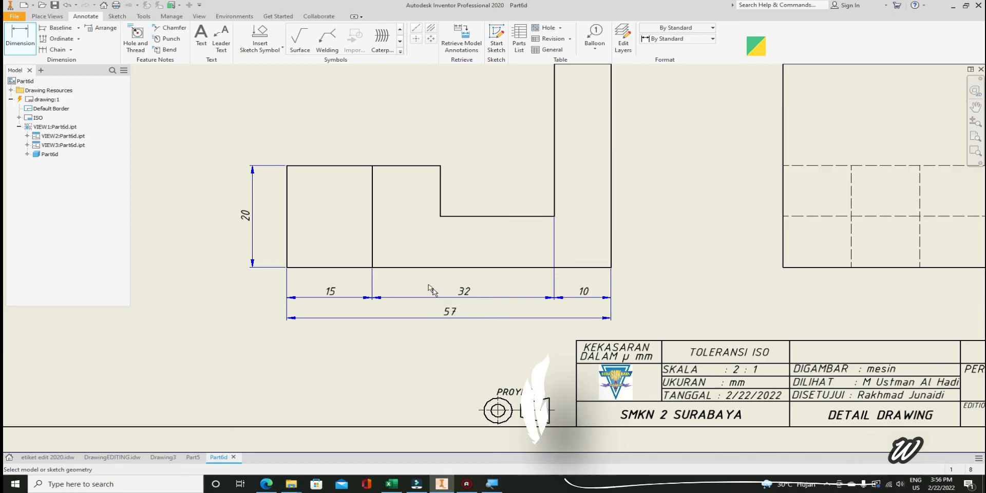
scroll(344, 280, down, 2)
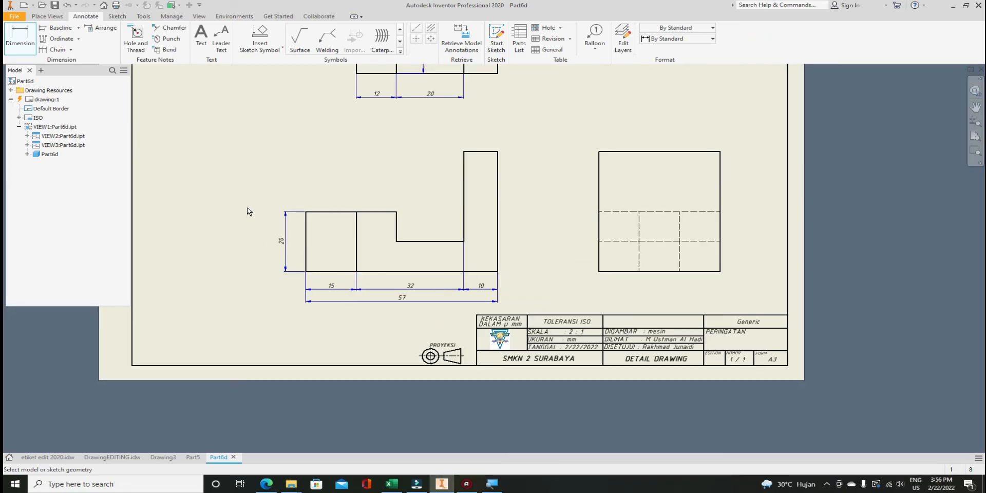
scroll(250, 211, down, 2)
scroll(354, 211, up, 3)
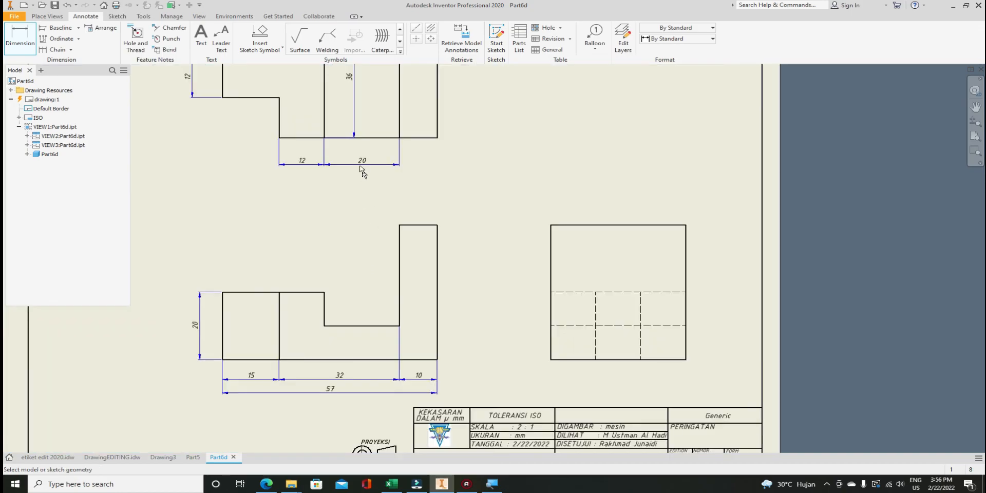
scroll(407, 250, down, 3)
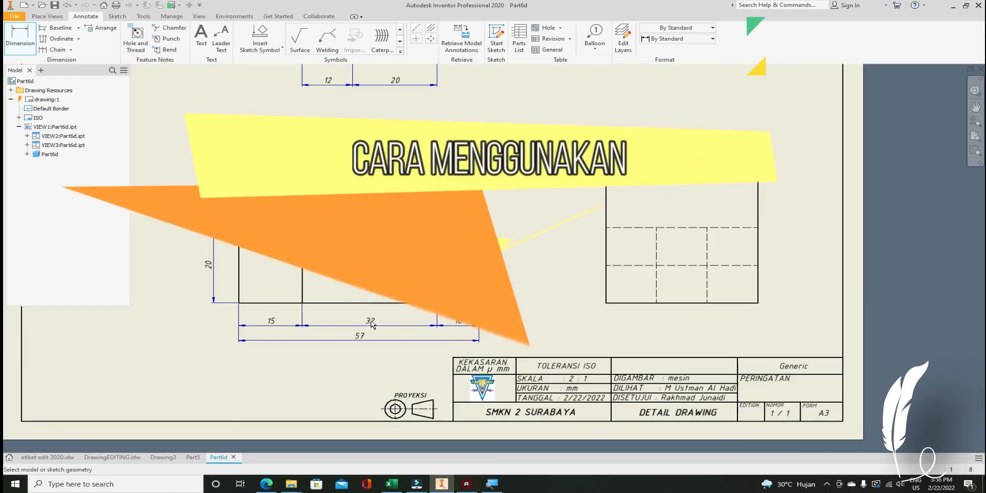